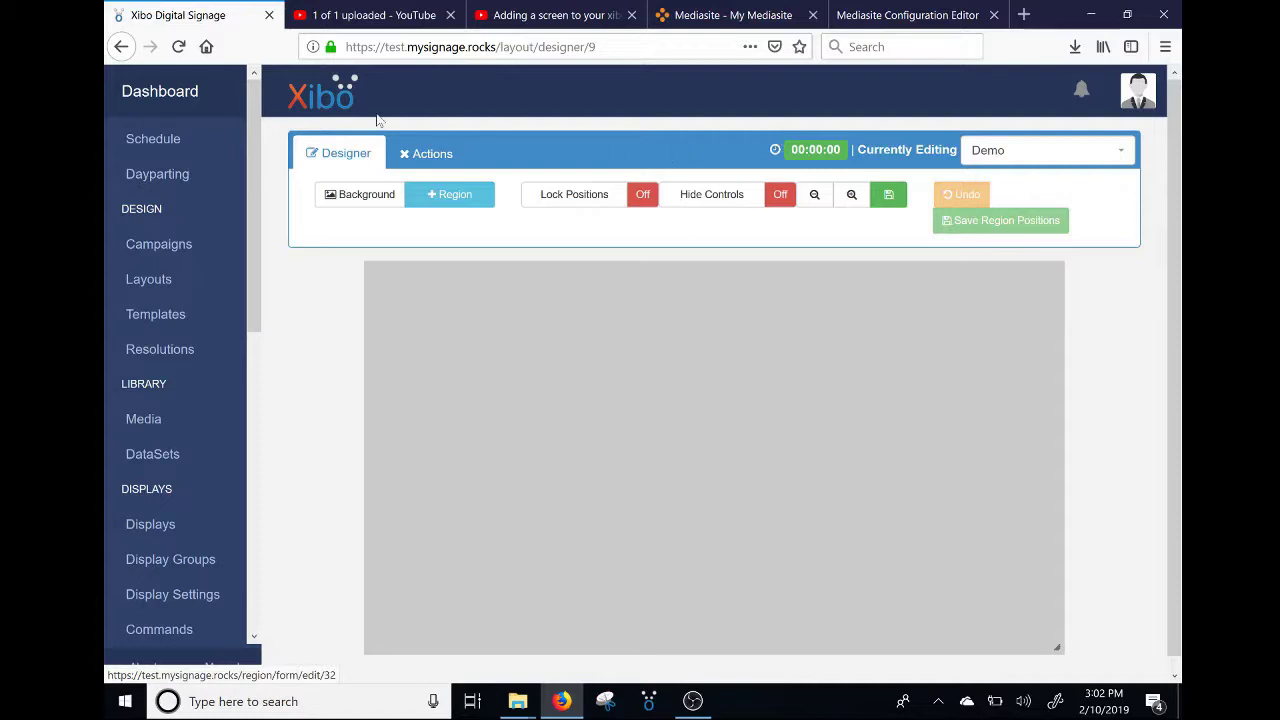
Step: Set the Demo layout's background image to 2regions_Blue-Gold_B.jpg and save the layout
left_click(362, 206)
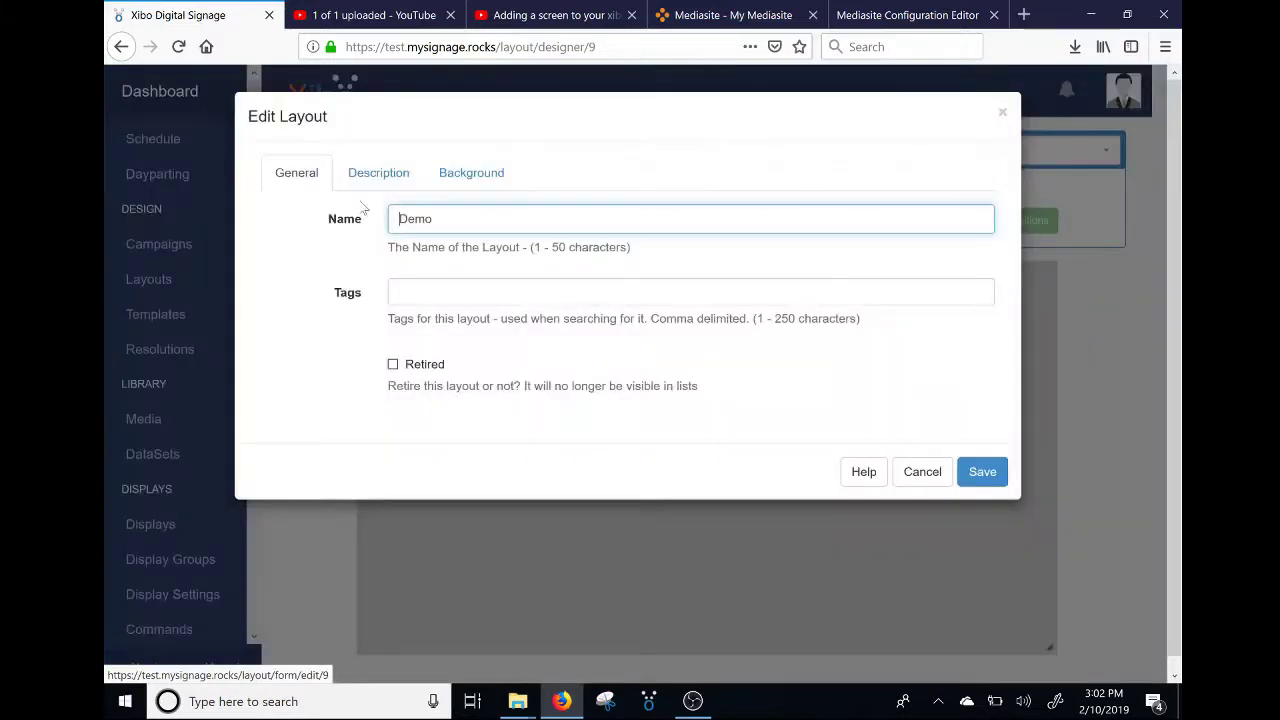
left_click(465, 182)
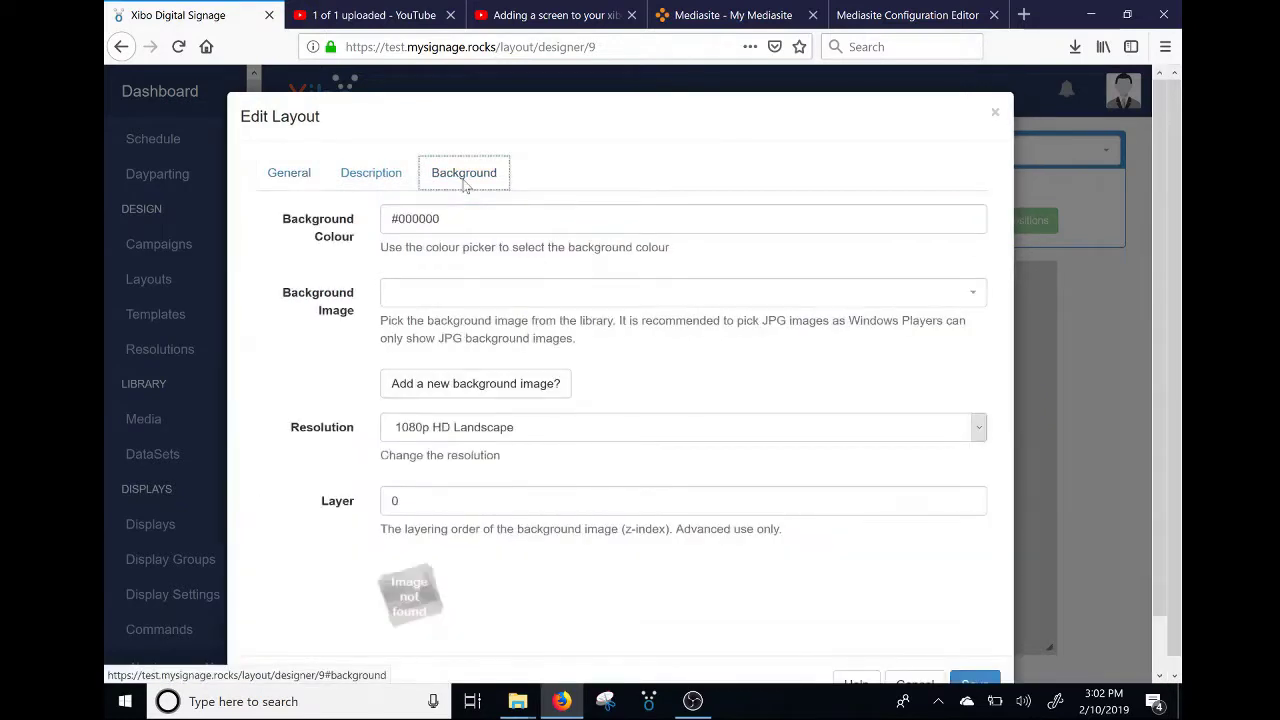
left_click(463, 303)
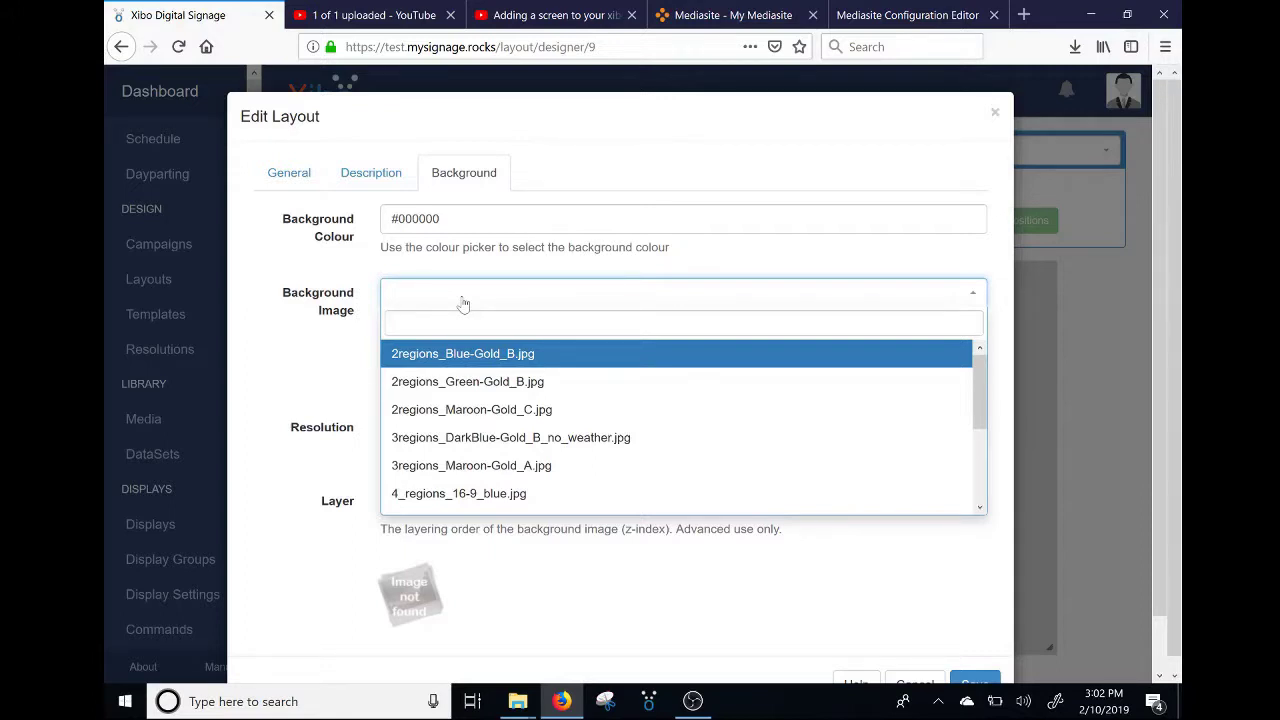
left_click(456, 360)
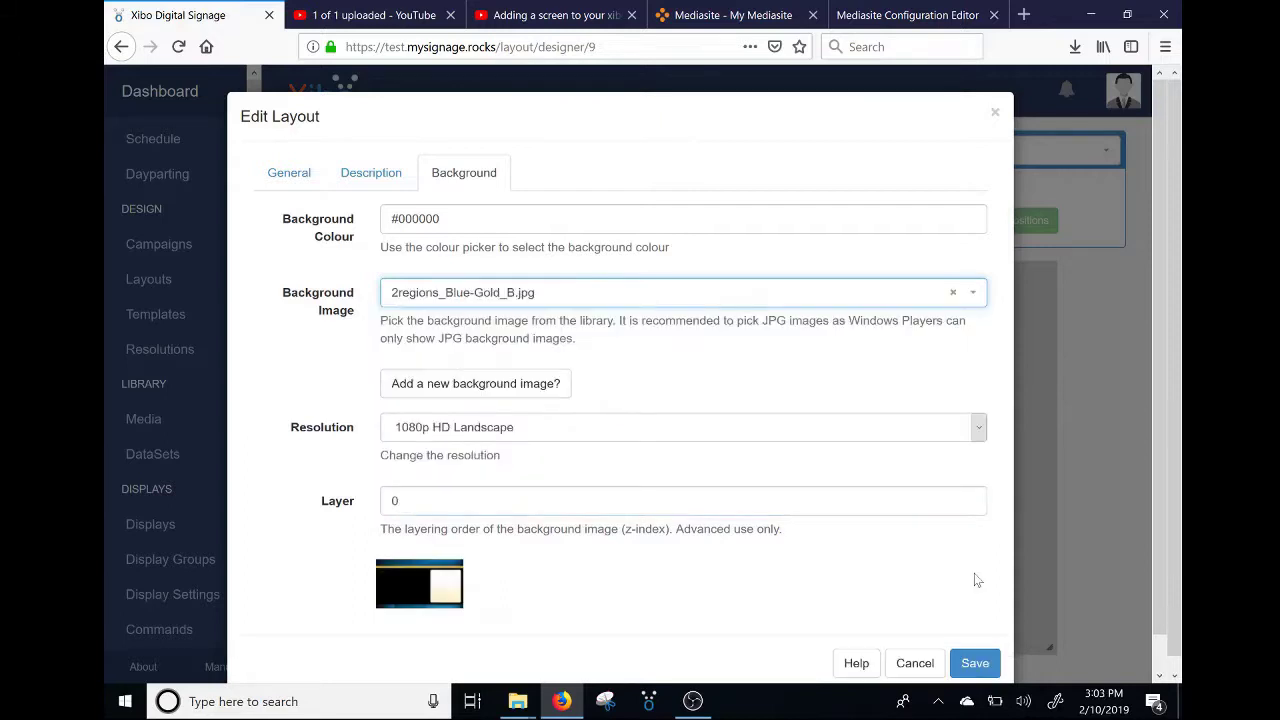
left_click(960, 668)
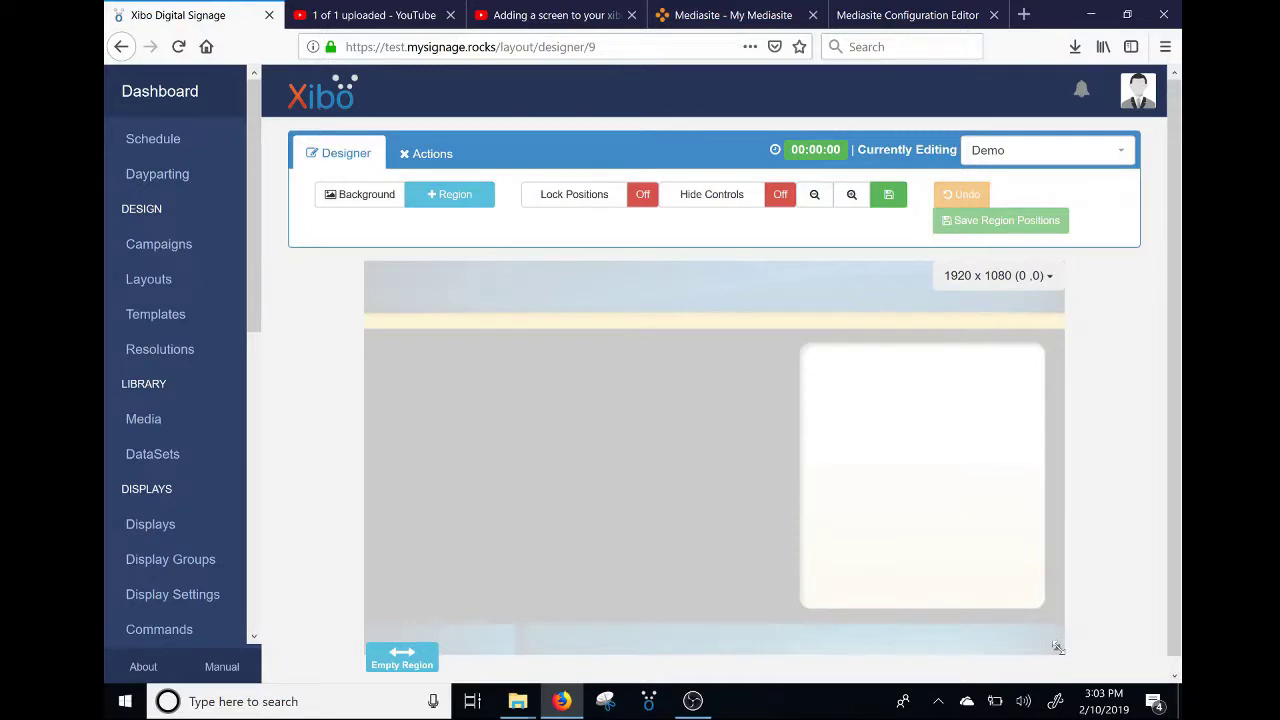
Step: Resize and move the existing region to about 1154 x 773 at (7,192), filling the large black area, and save the region positions
left_click_drag(1057, 647, 686, 462)
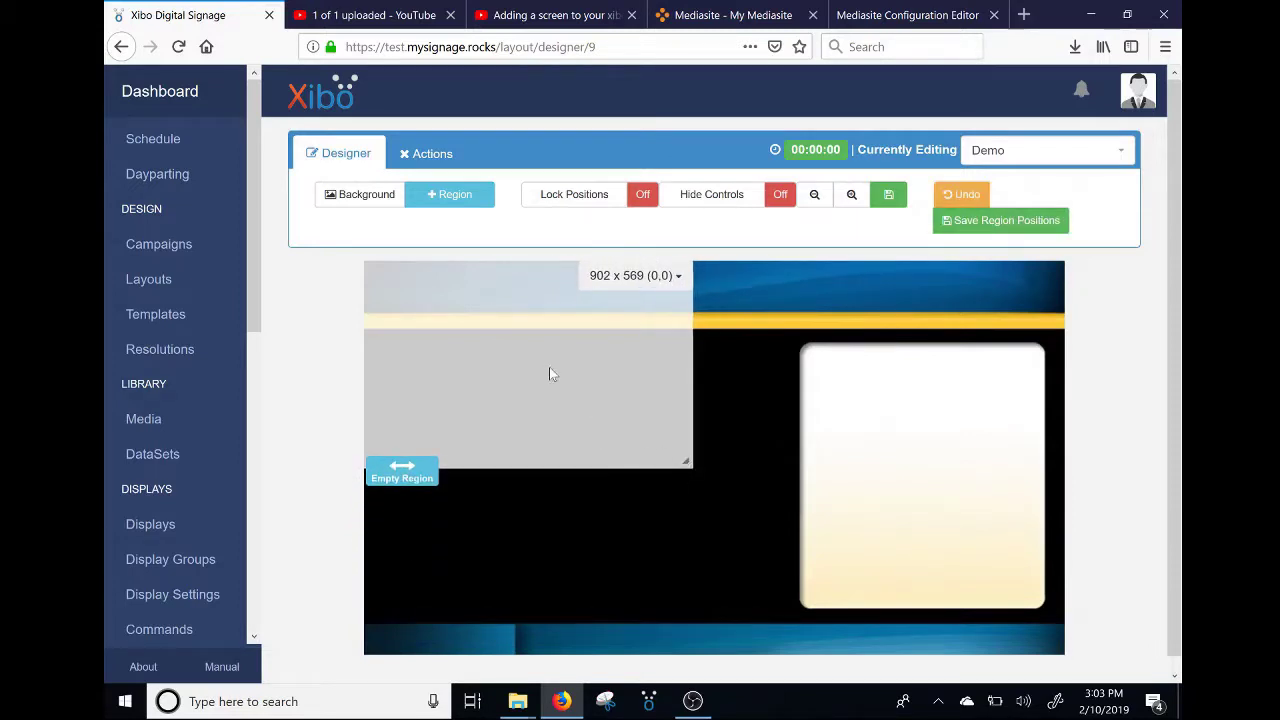
left_click_drag(551, 371, 555, 445)
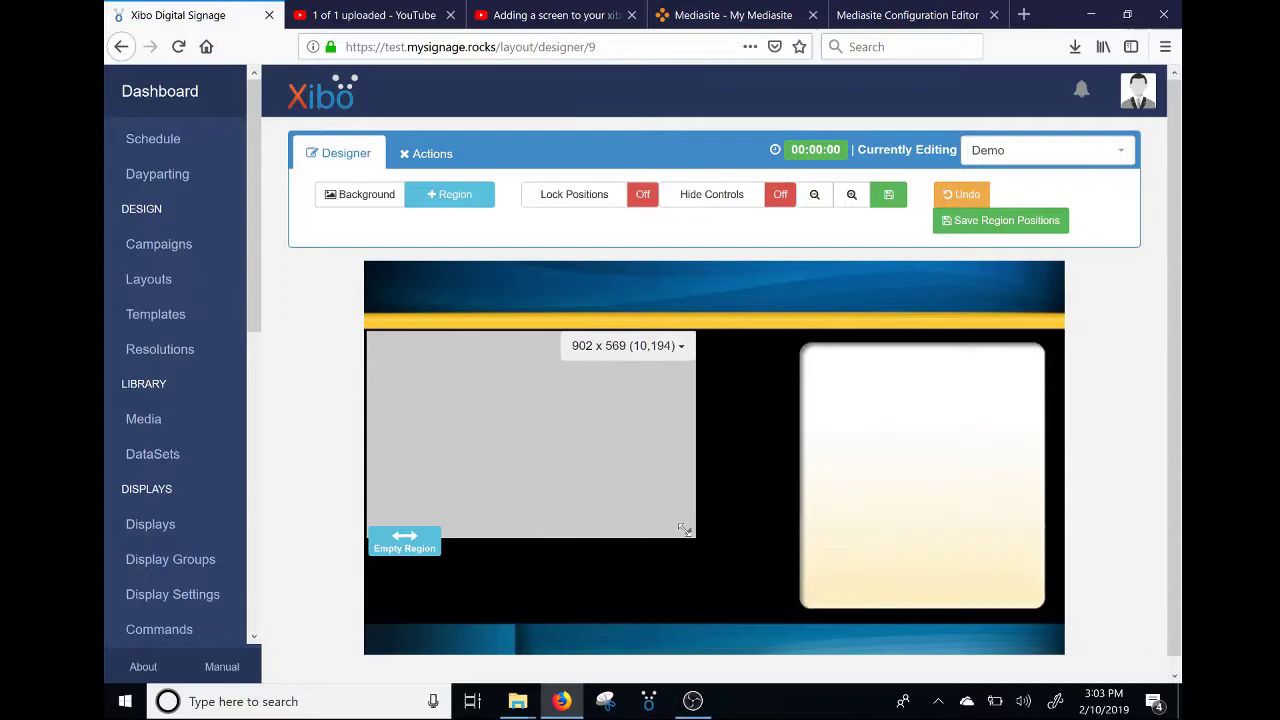
left_click_drag(684, 528, 776, 603)
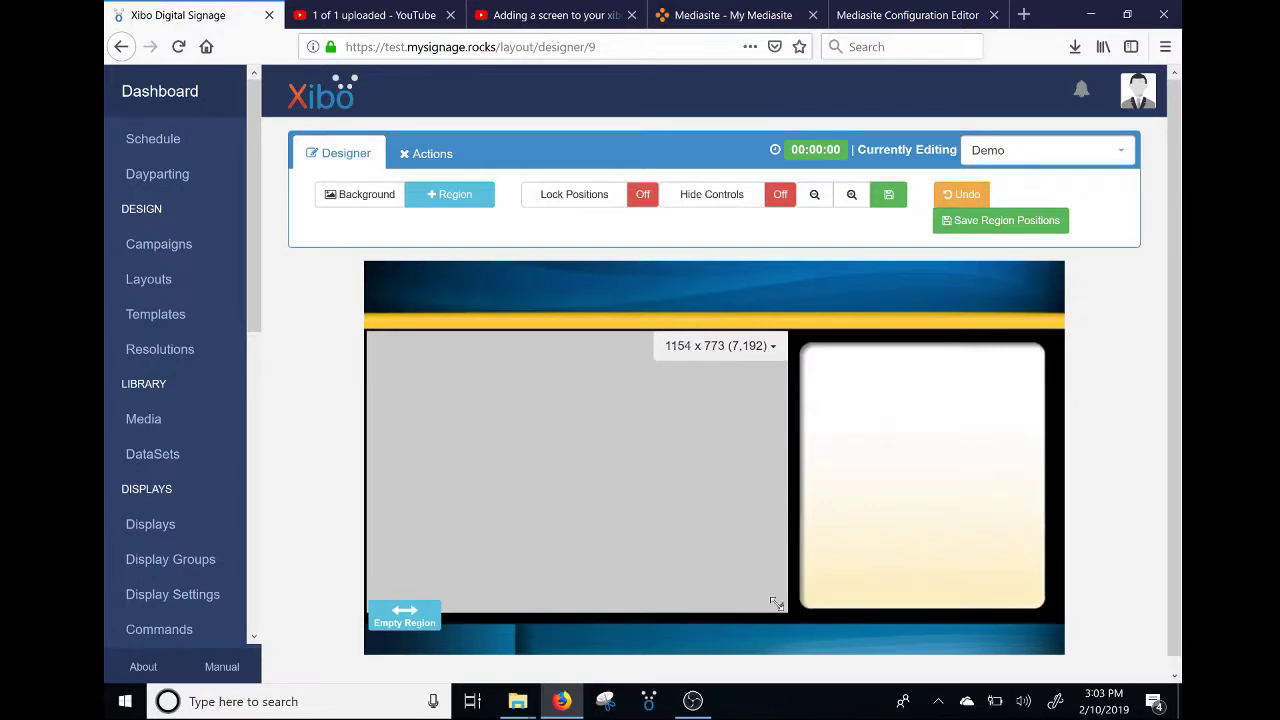
left_click(995, 222)
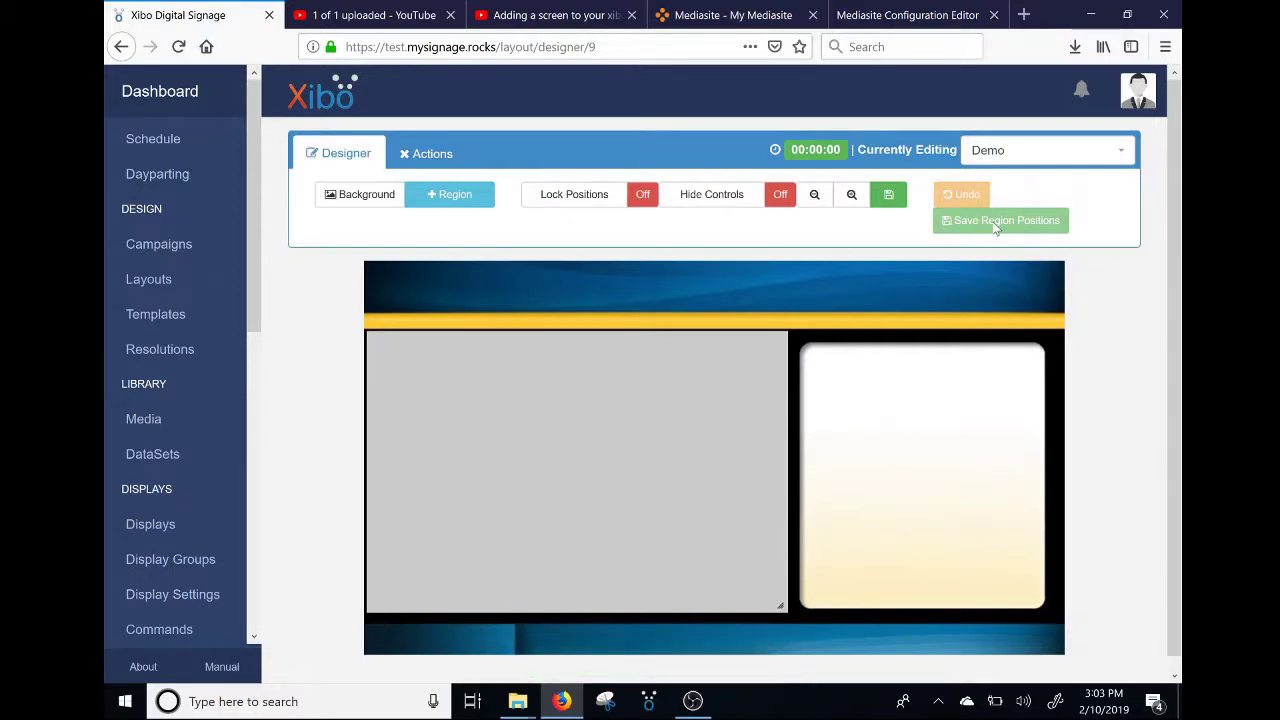
Step: Add a second region of about 641 x 737 at (1228,213) over the white panel and save the region positions
left_click(456, 197)
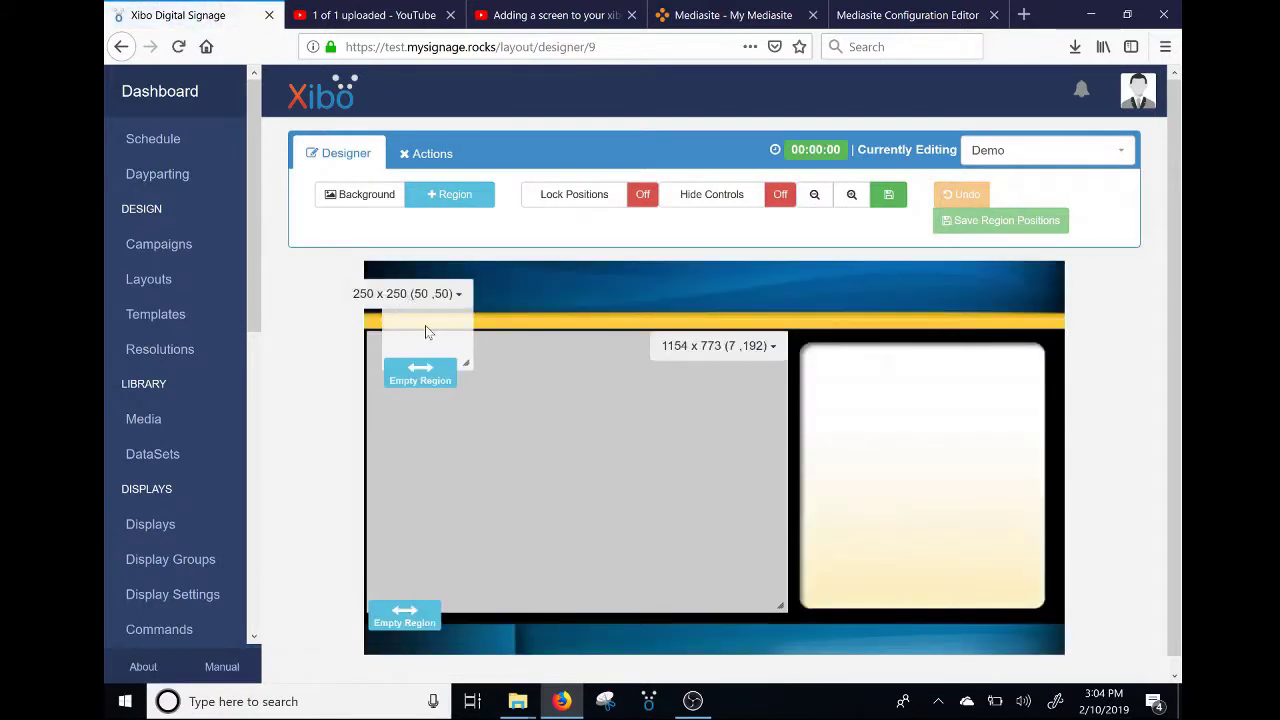
left_click_drag(472, 364, 857, 393)
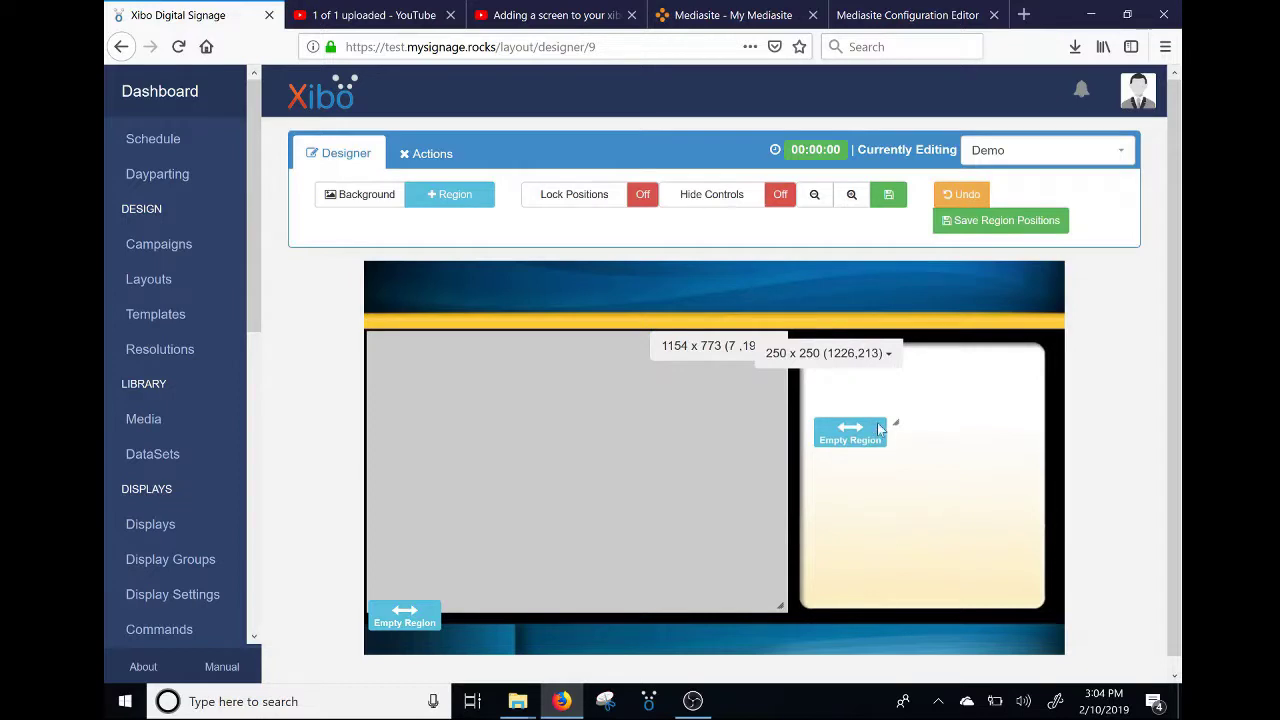
left_click_drag(893, 425, 1037, 601)
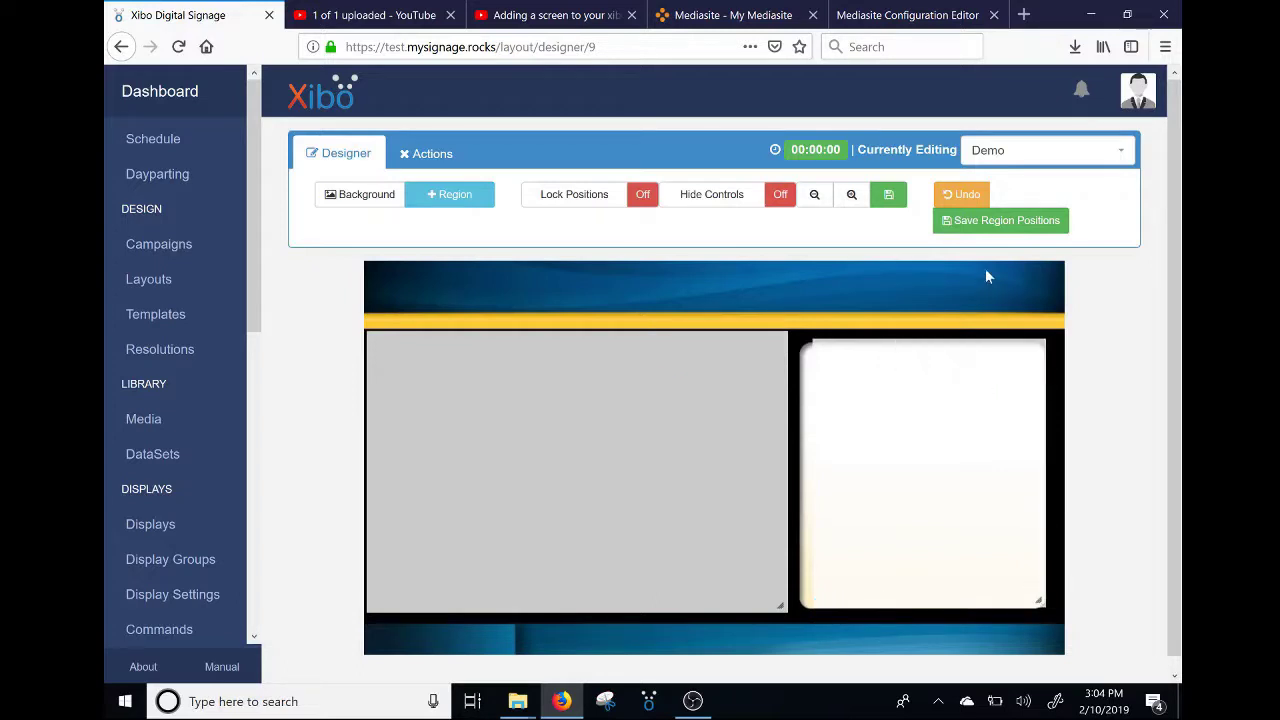
left_click(1012, 220)
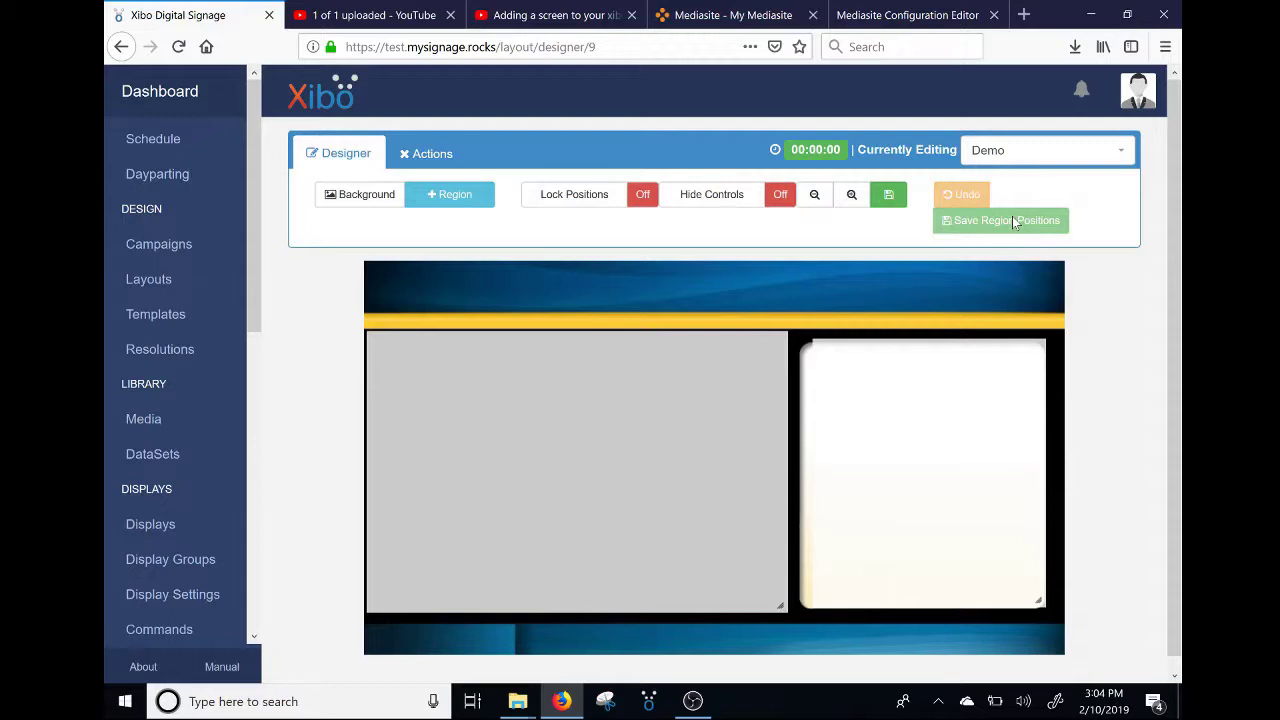
Step: Open the timeline of the large black-area region and bring up the existing media library for adding an image
mouse_move(553, 471)
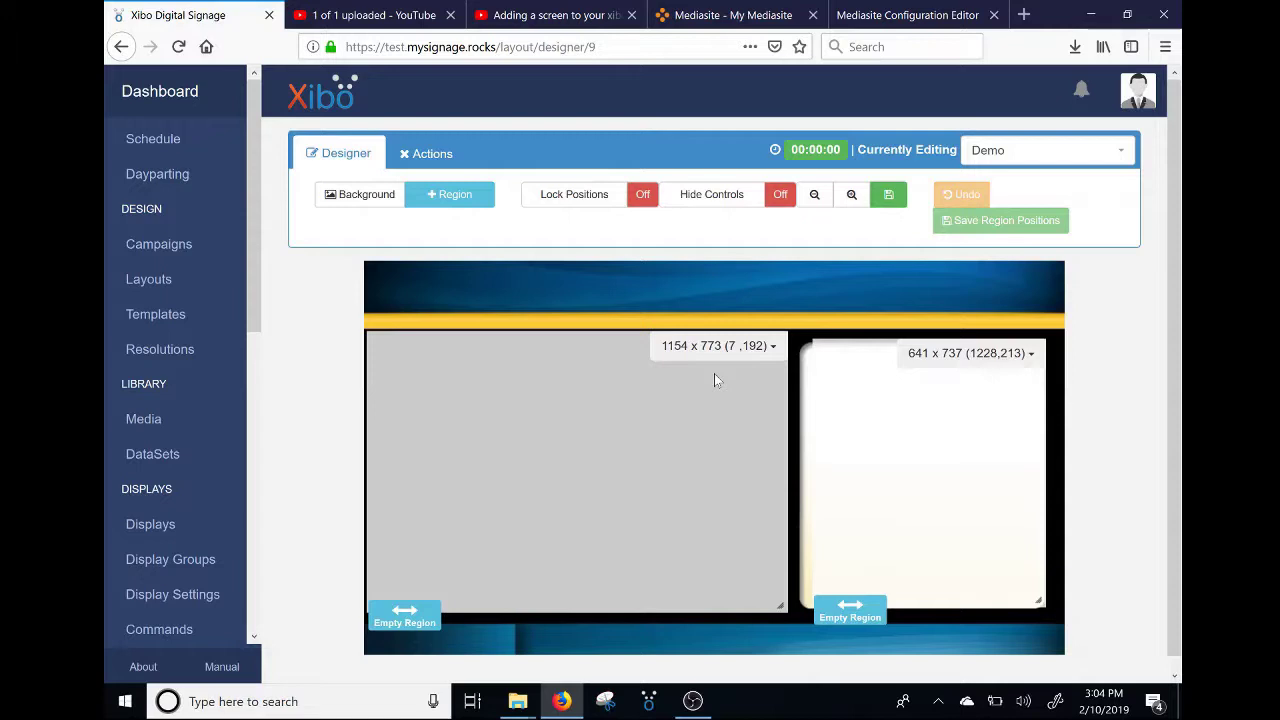
left_click(772, 346)
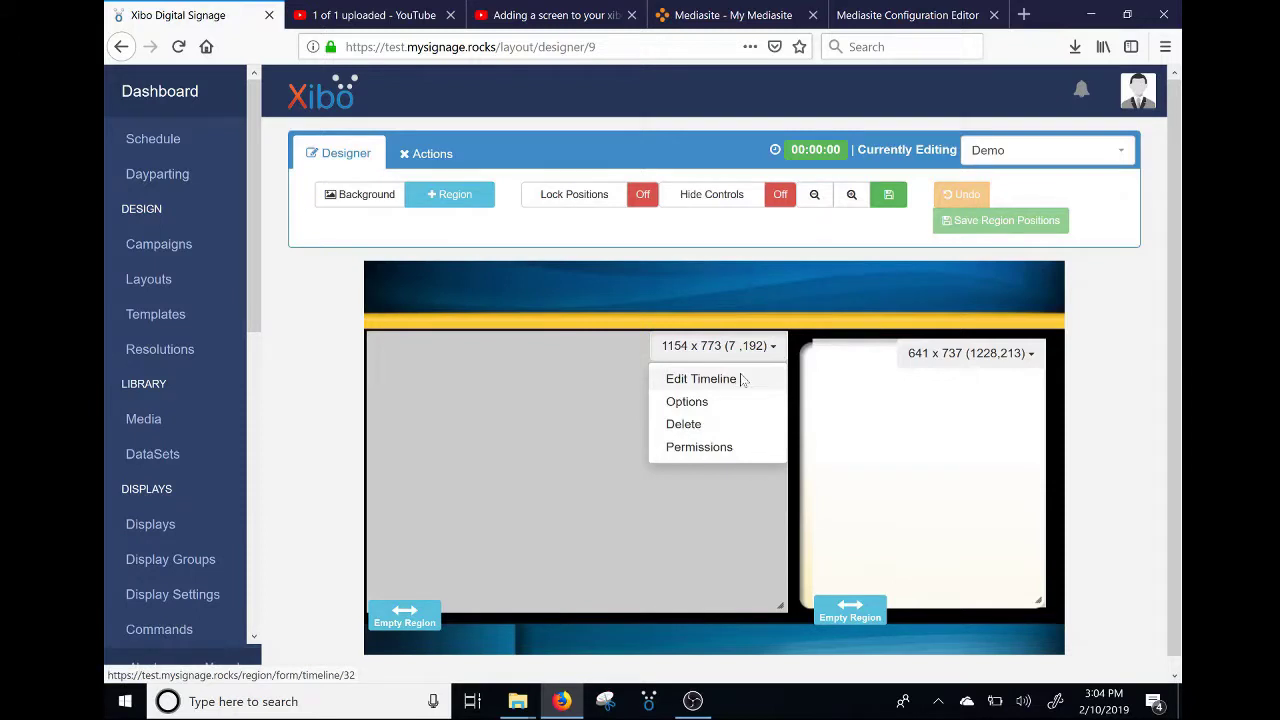
left_click(742, 380)
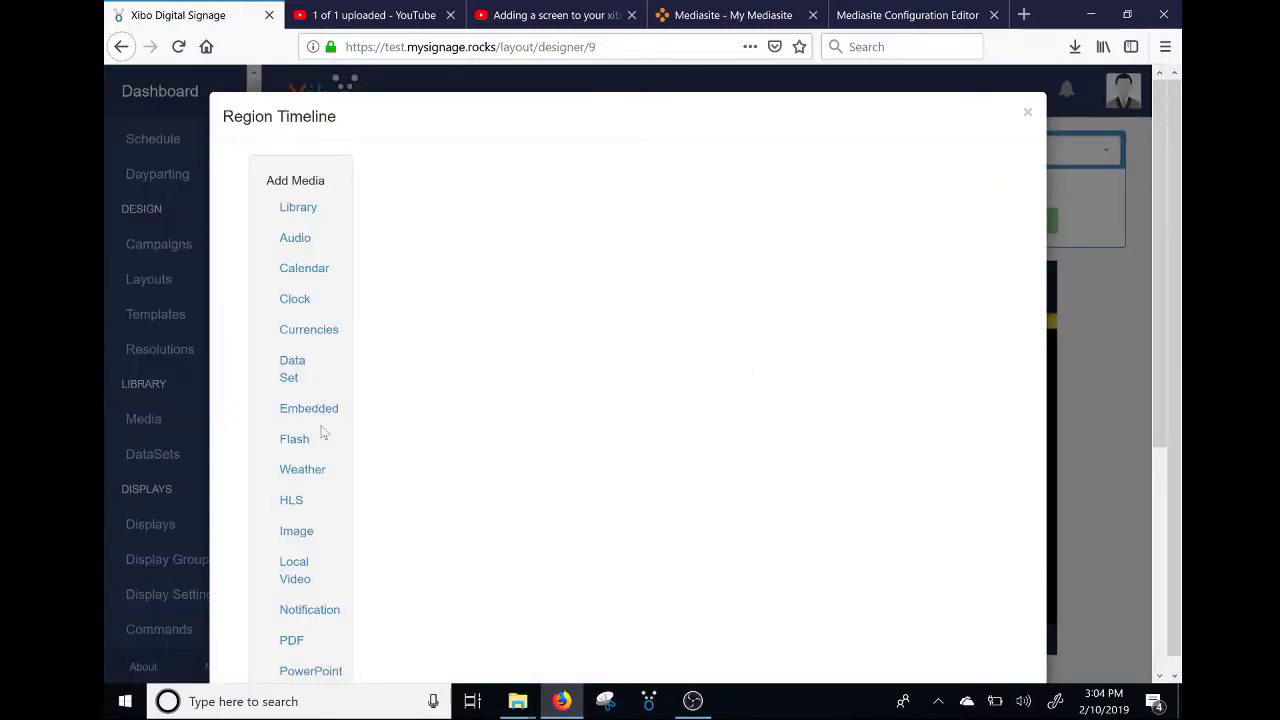
left_click(287, 531)
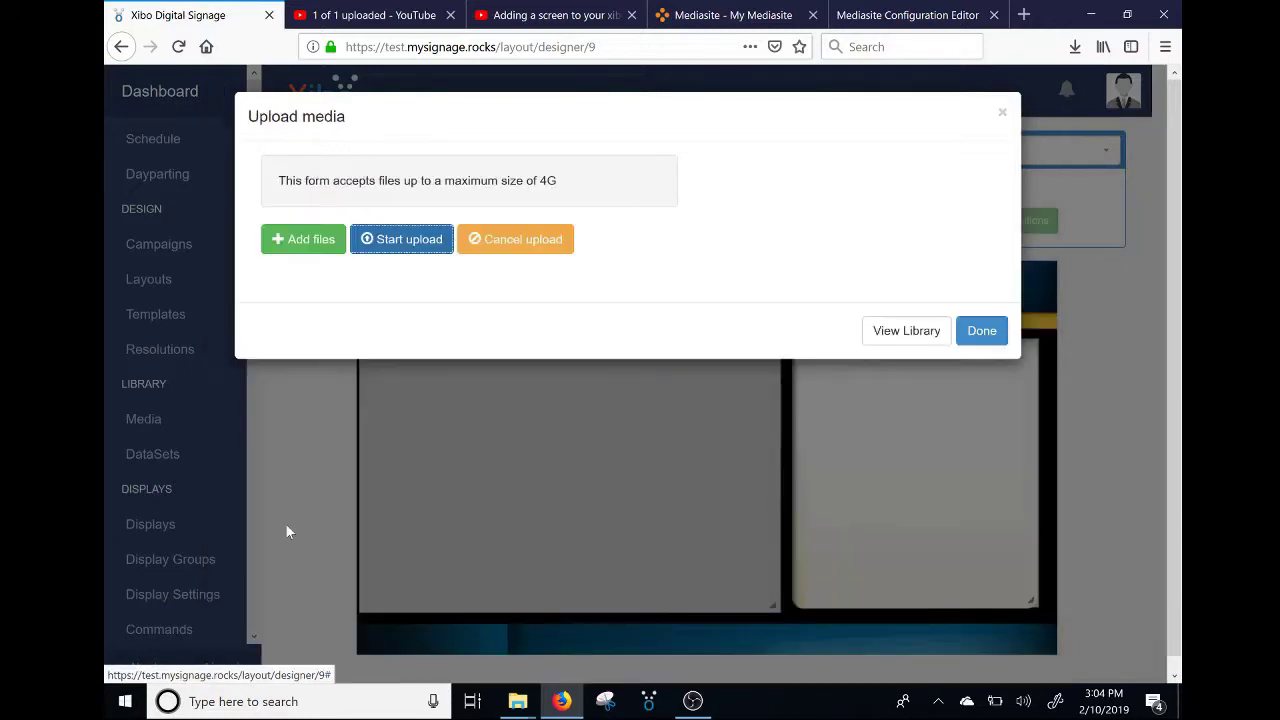
left_click(900, 330)
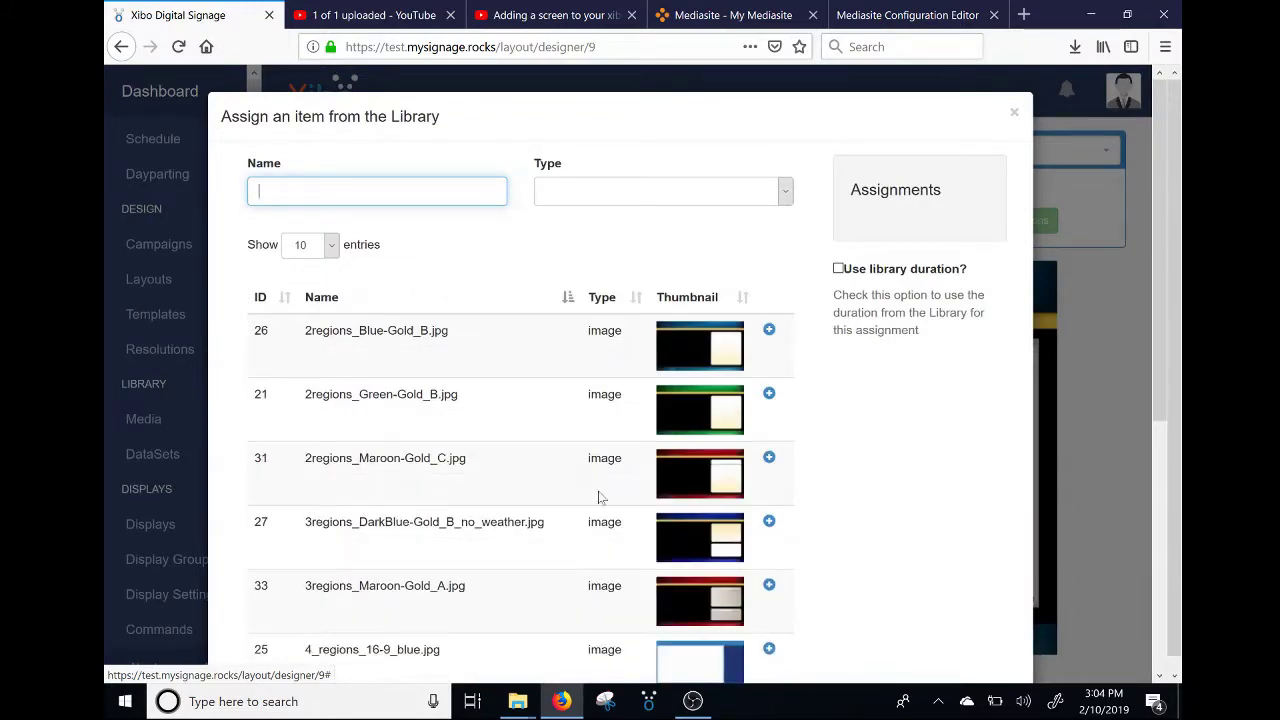
Step: Assign the image new-york-city-youthspace.jpg from the library to the region and save the assignment
scroll(600, 497, "down", 3)
scroll(600, 497, "down", 2)
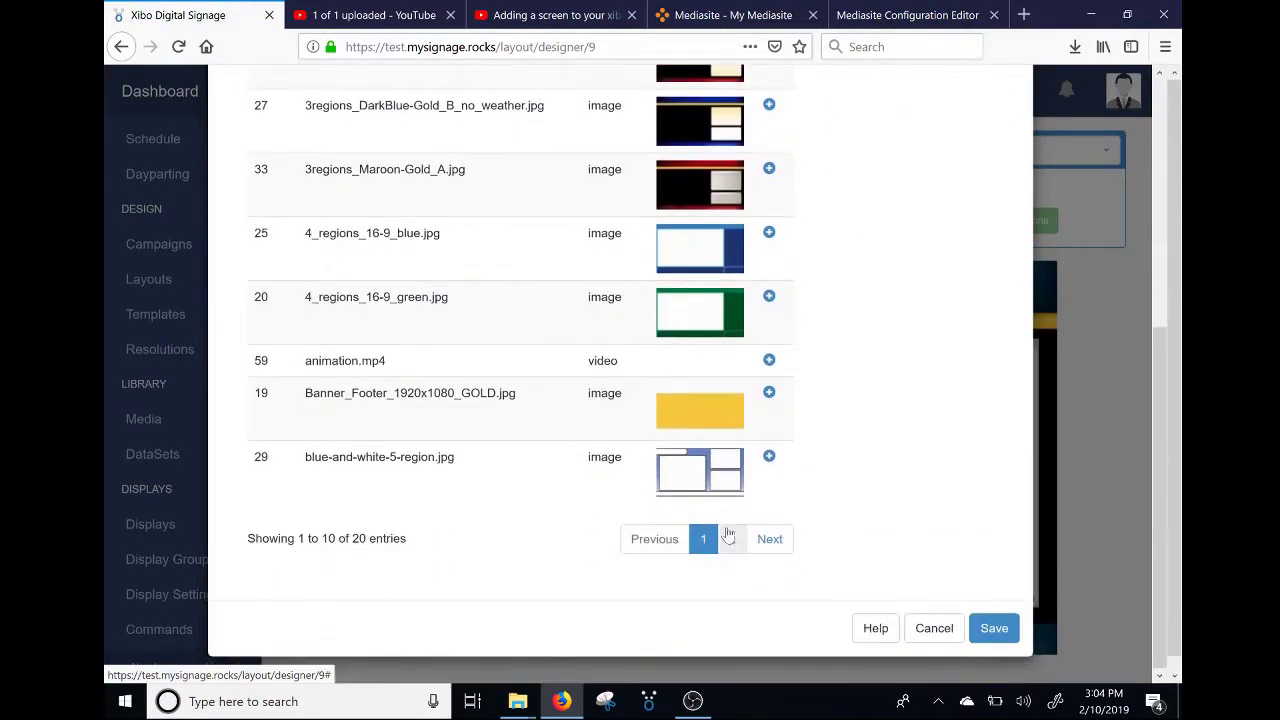
left_click(731, 539)
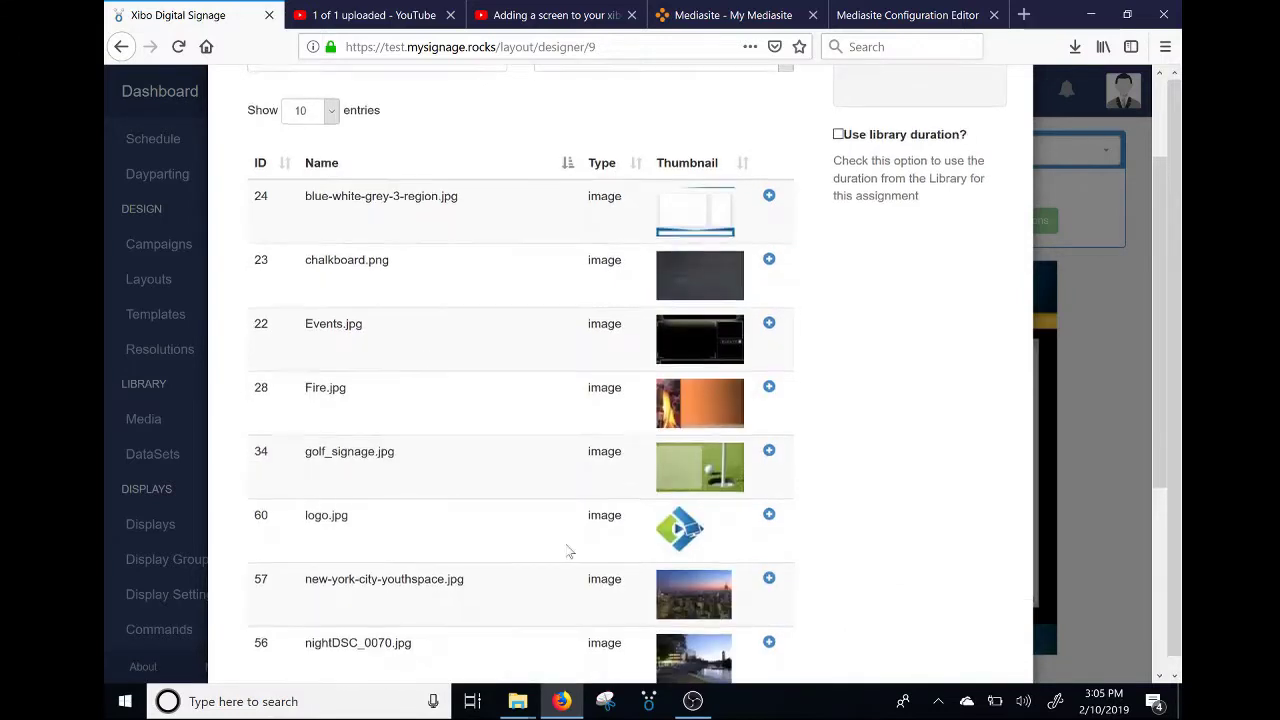
scroll(569, 551, "down", 2)
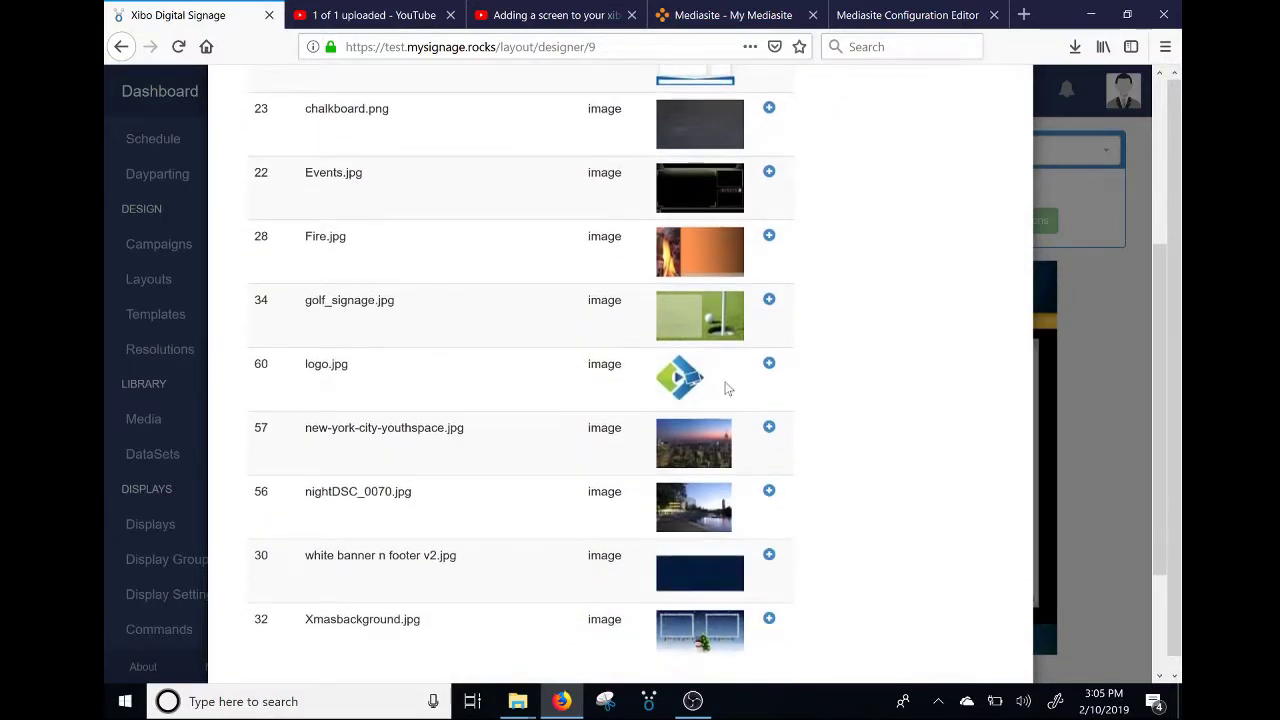
left_click(768, 428)
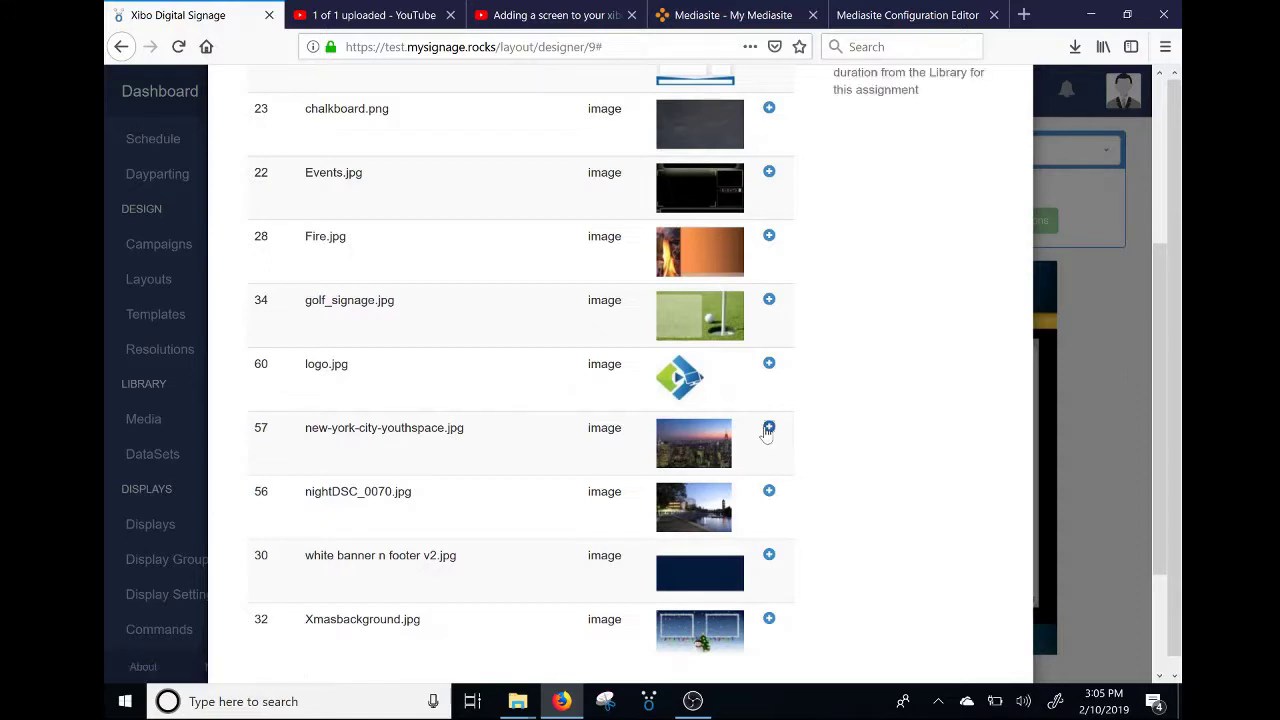
scroll(906, 449, "down", 2)
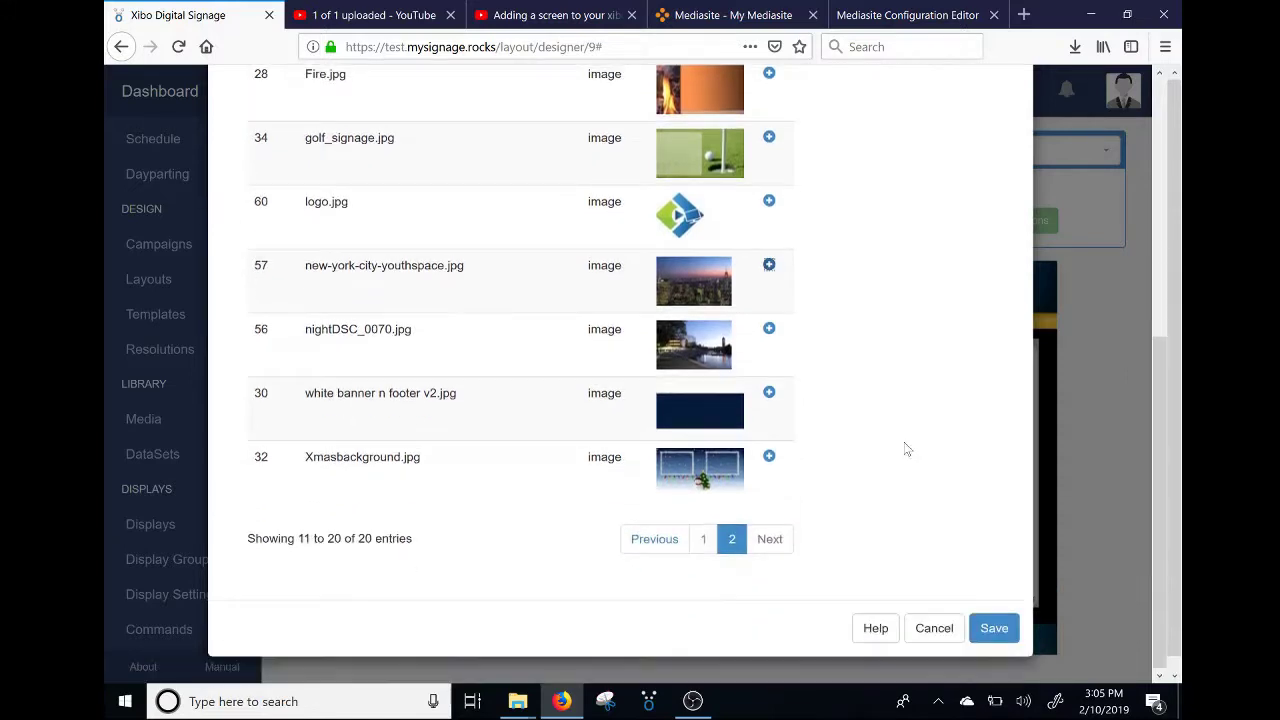
left_click(1012, 630)
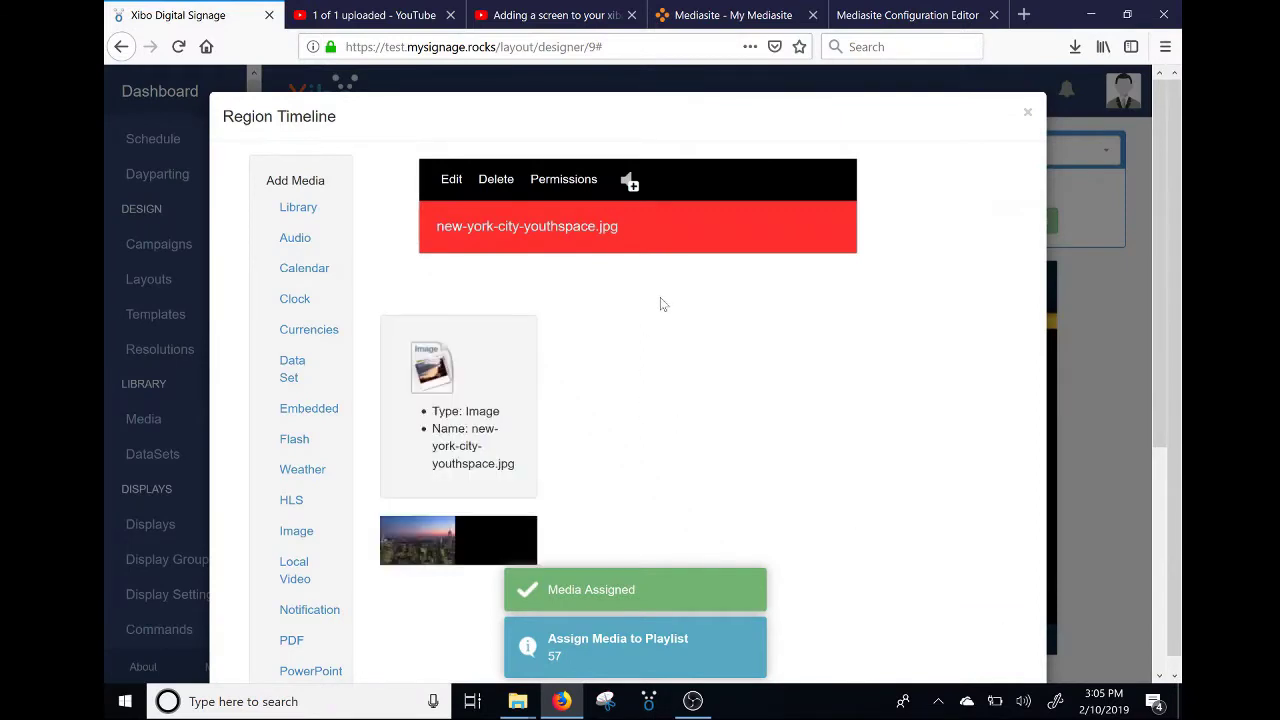
Step: Save the media order of the large region's timeline and return to the layout
scroll(634, 483, "down", 3)
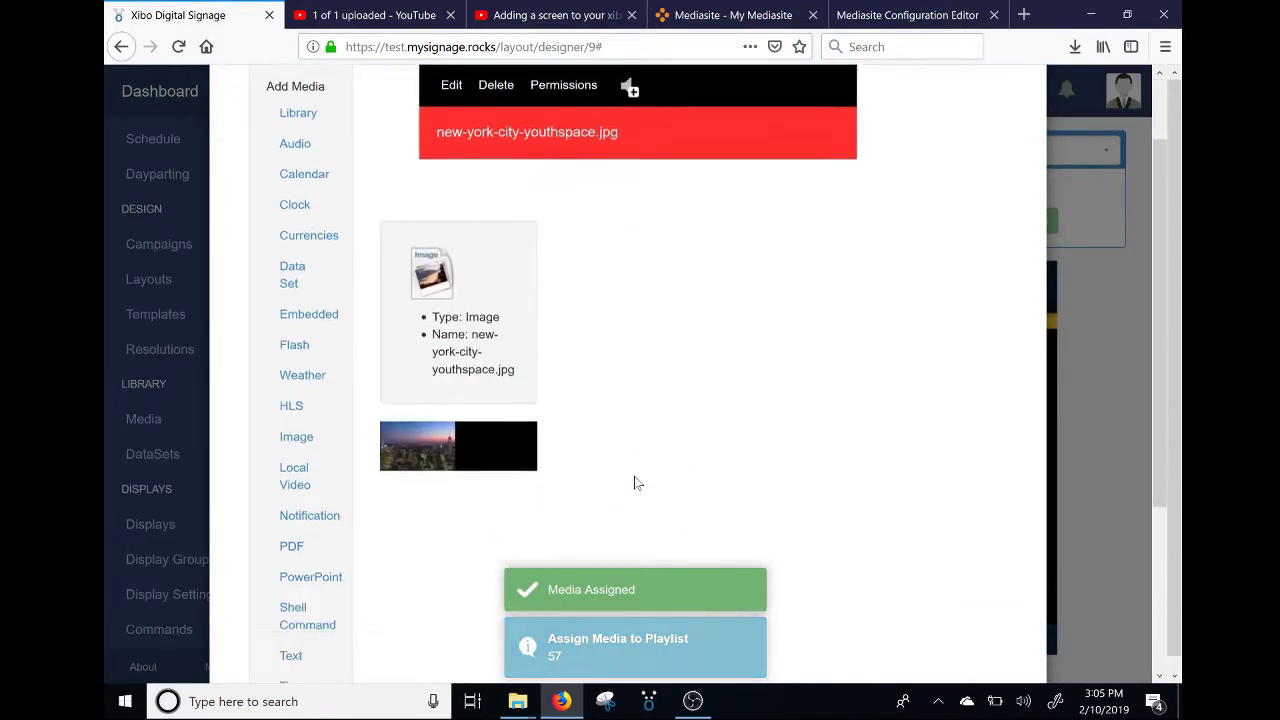
scroll(634, 483, "up", 2)
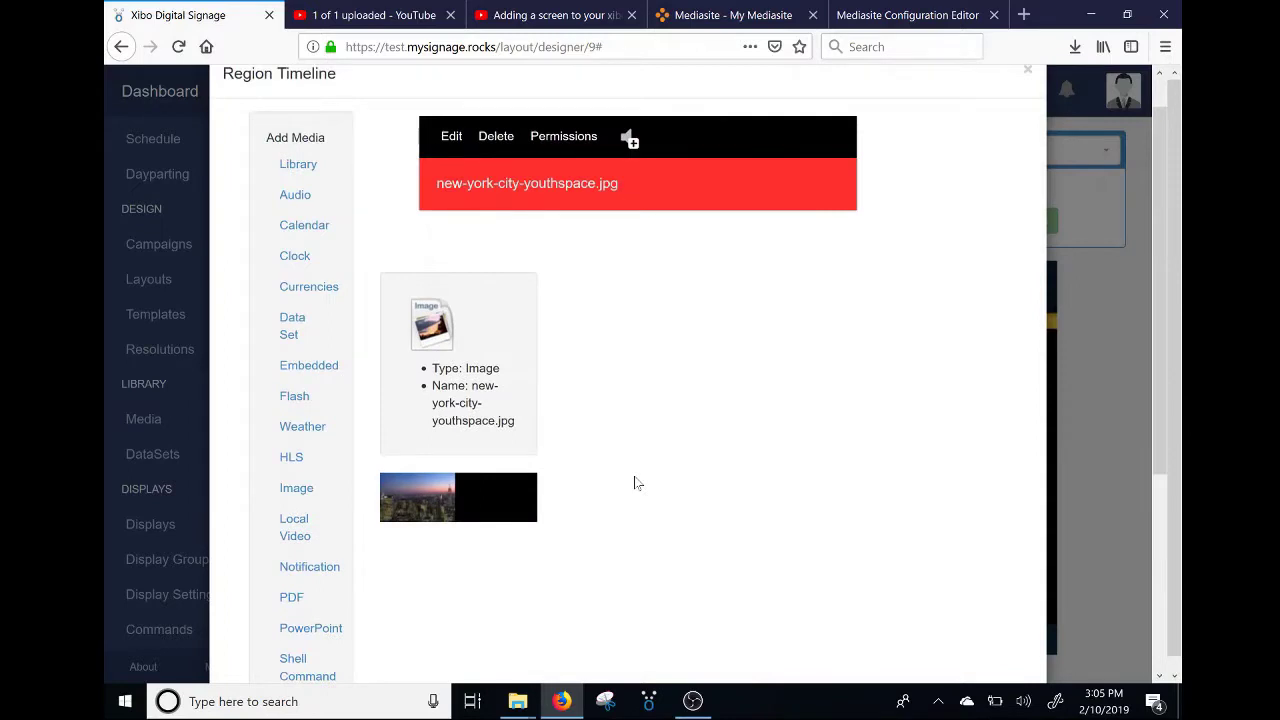
scroll(634, 483, "down", 2)
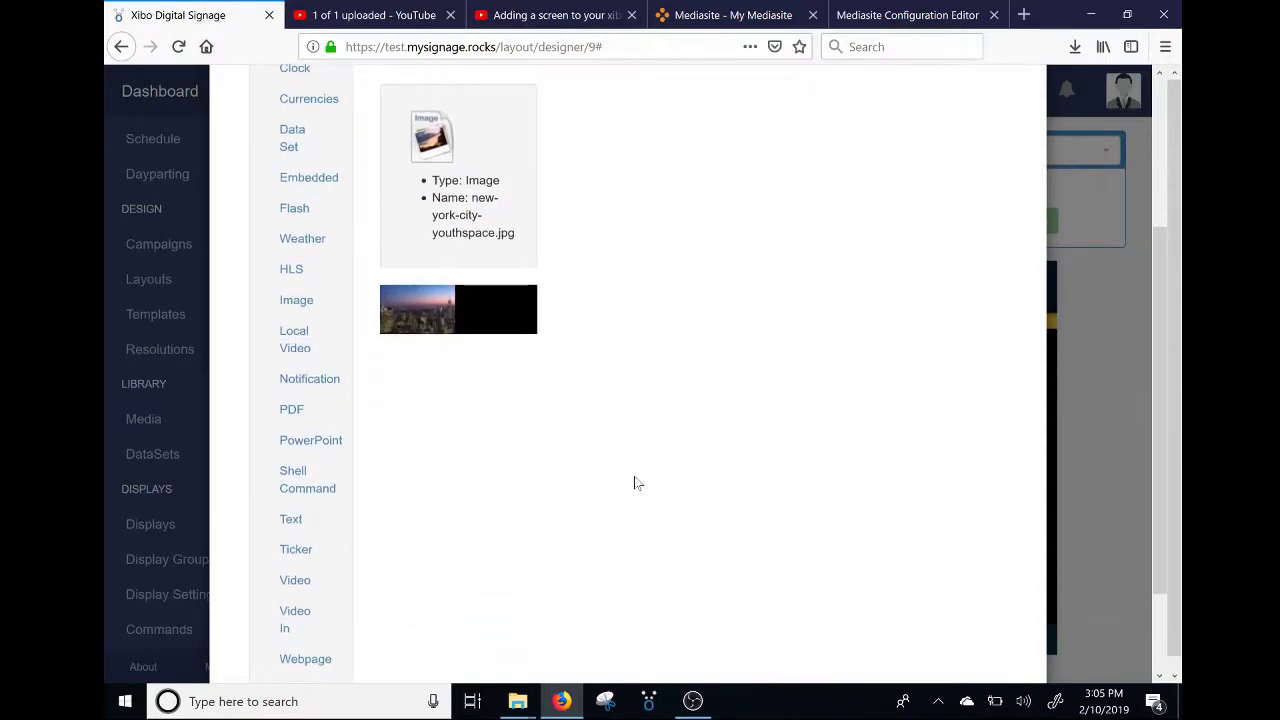
scroll(634, 483, "down", 2)
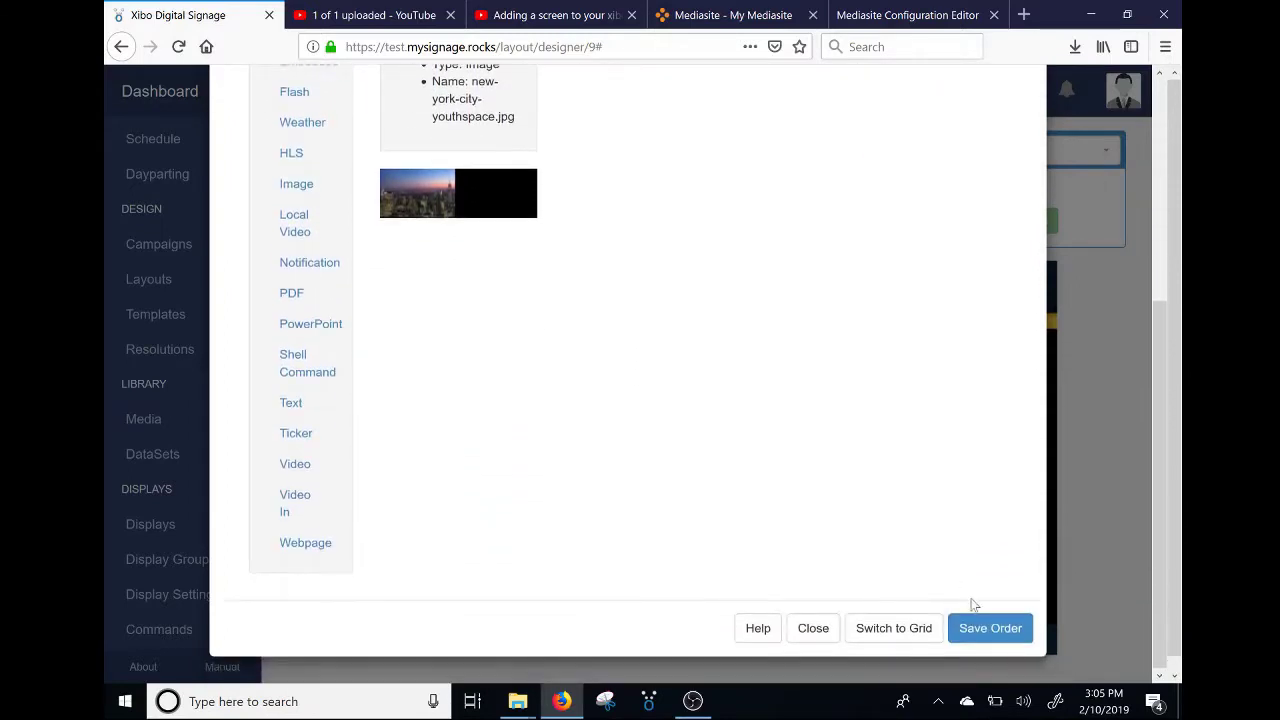
left_click(975, 627)
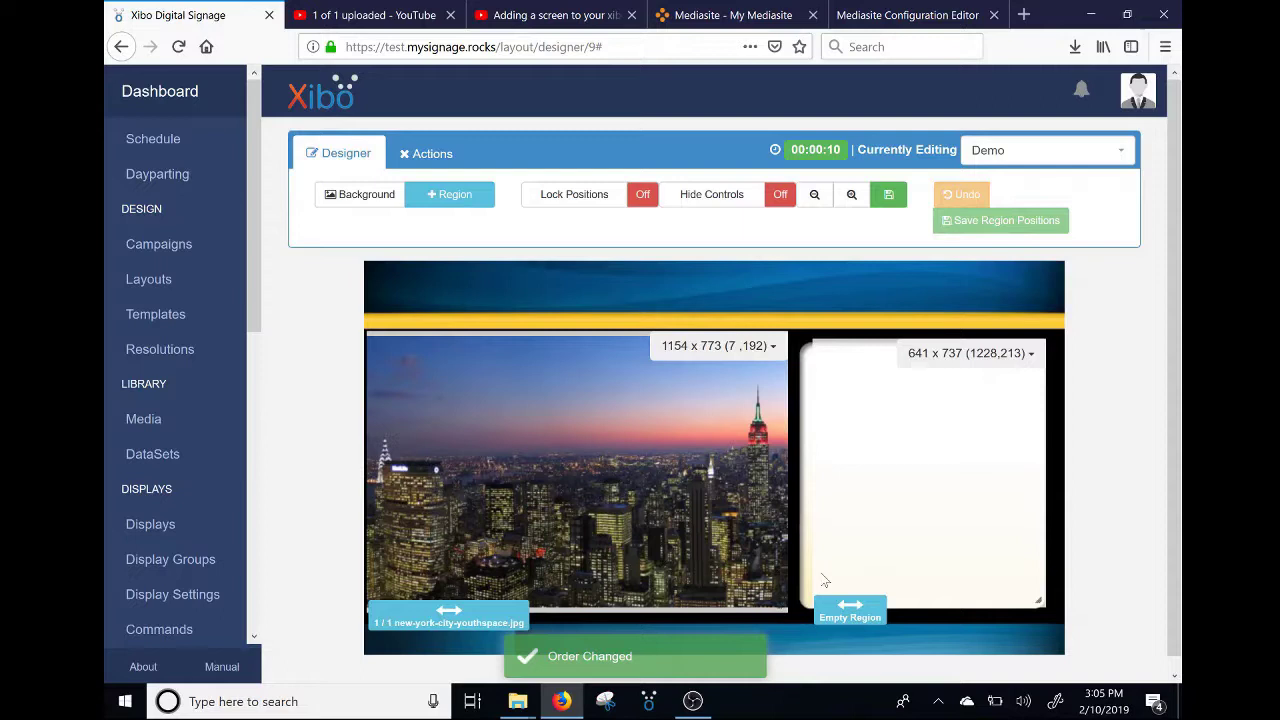
Step: Add a clock widget with the Dark theme to the timeline of the white-panel region
left_click(1033, 355)
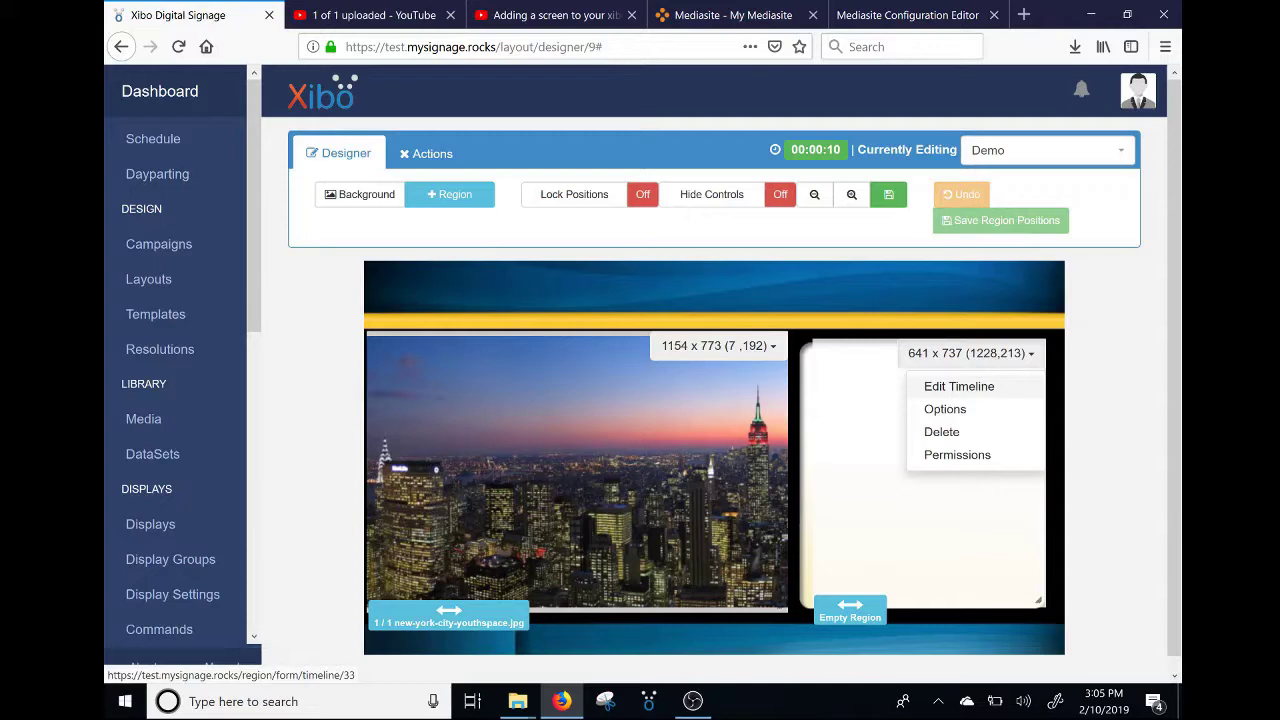
left_click(966, 390)
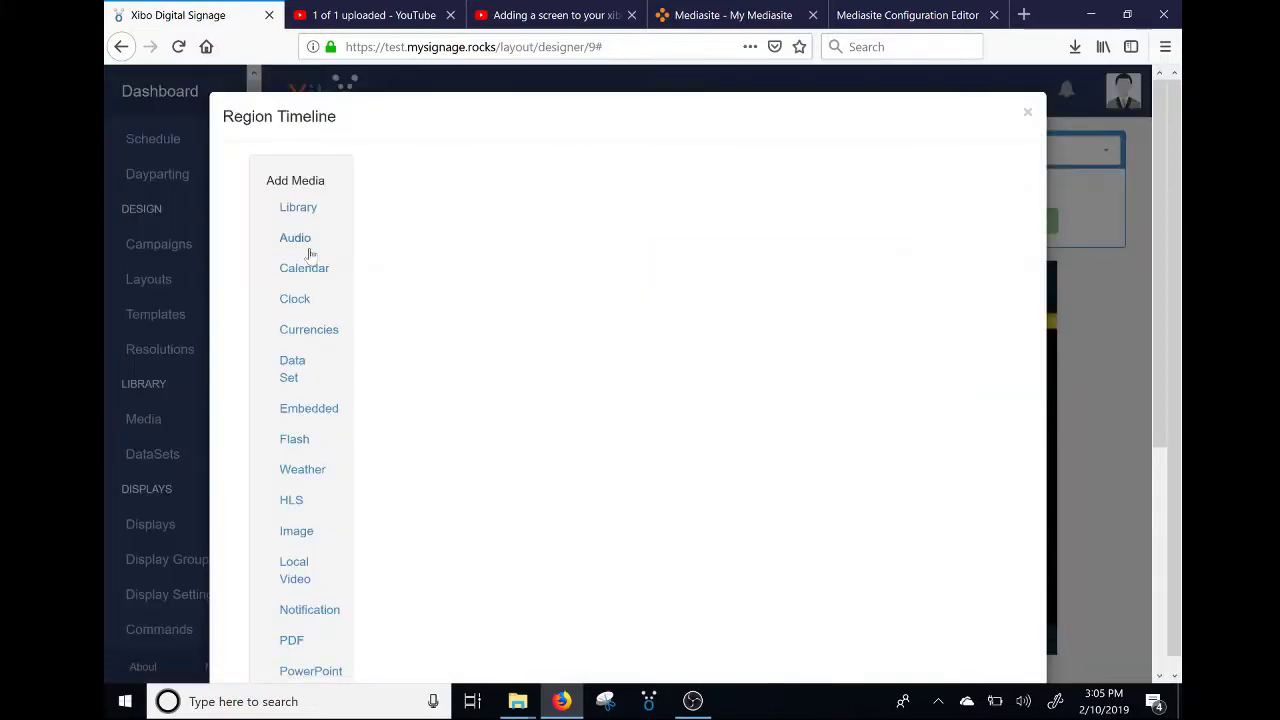
left_click(297, 299)
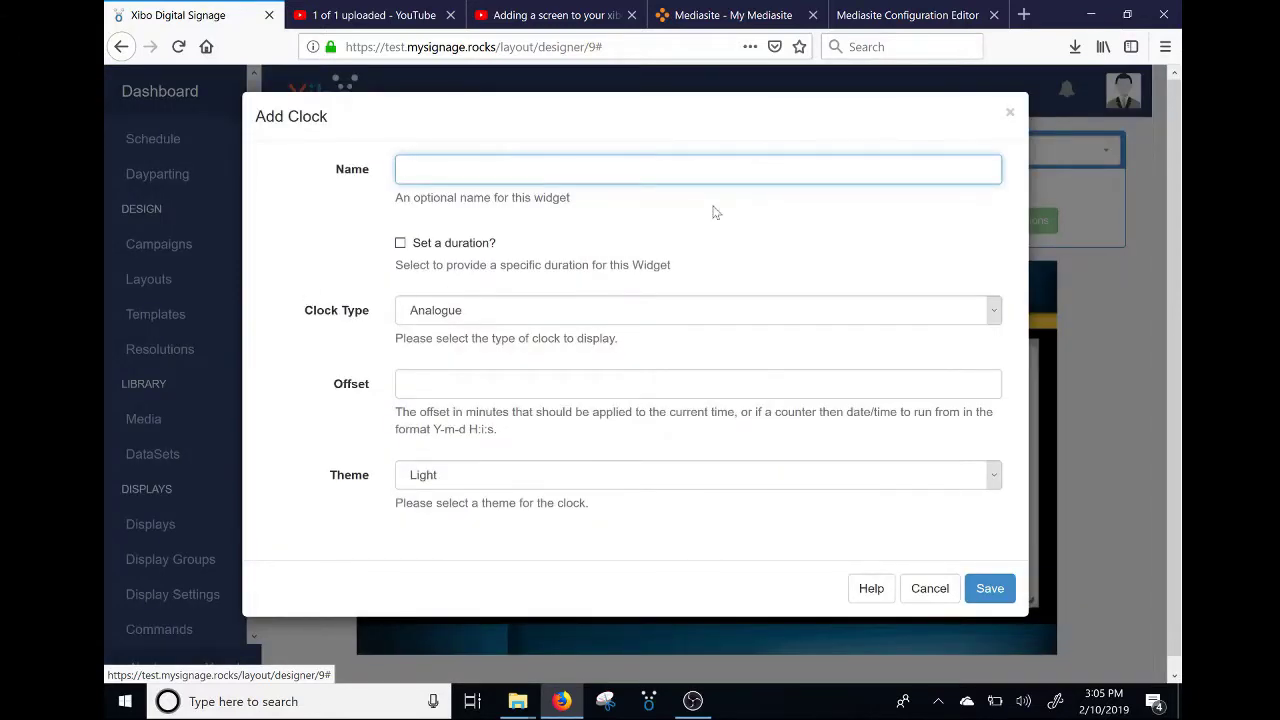
left_click(580, 480)
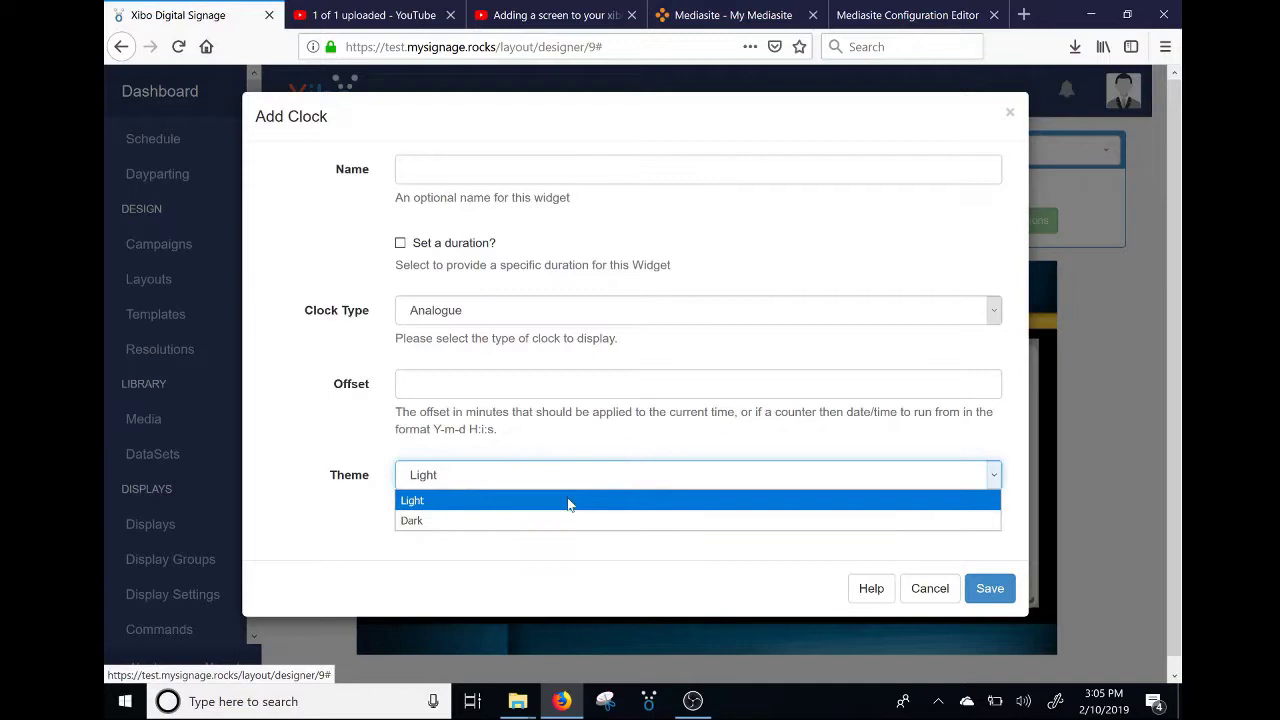
left_click(566, 520)
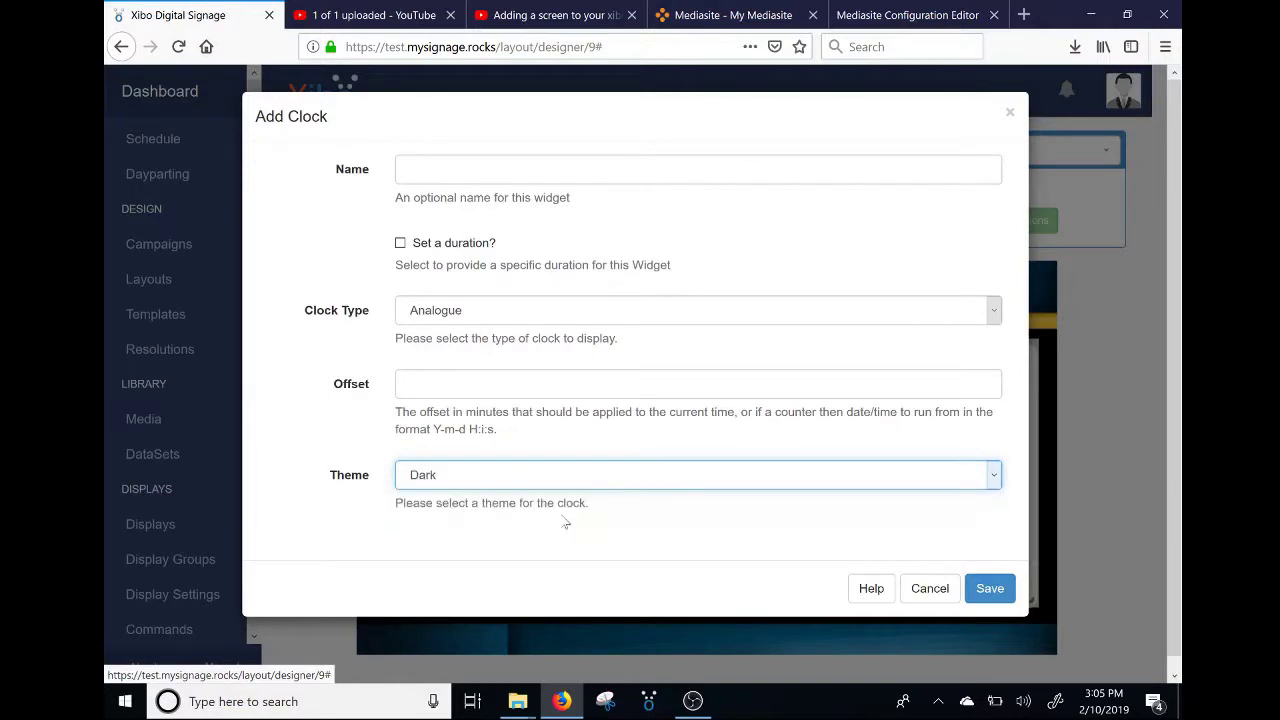
left_click(972, 590)
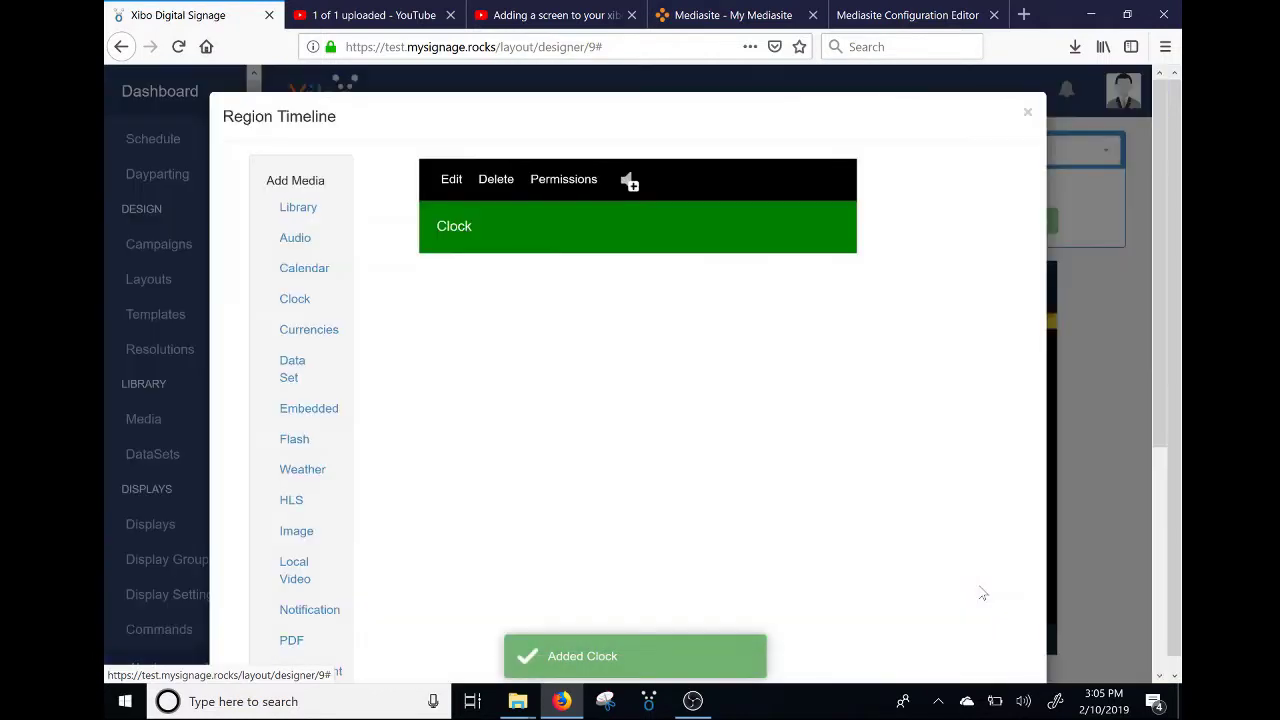
Step: Save the media order of the clock region's timeline and return to the layout
scroll(983, 594, "down", 4)
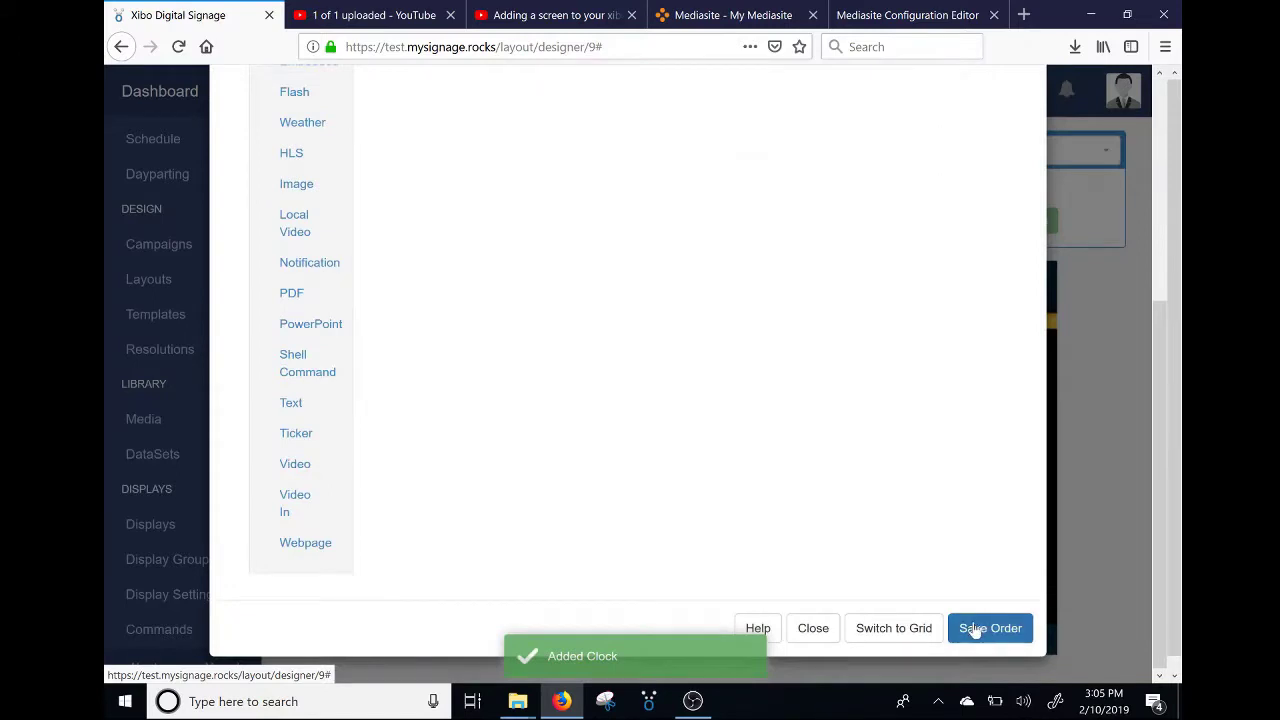
left_click(972, 625)
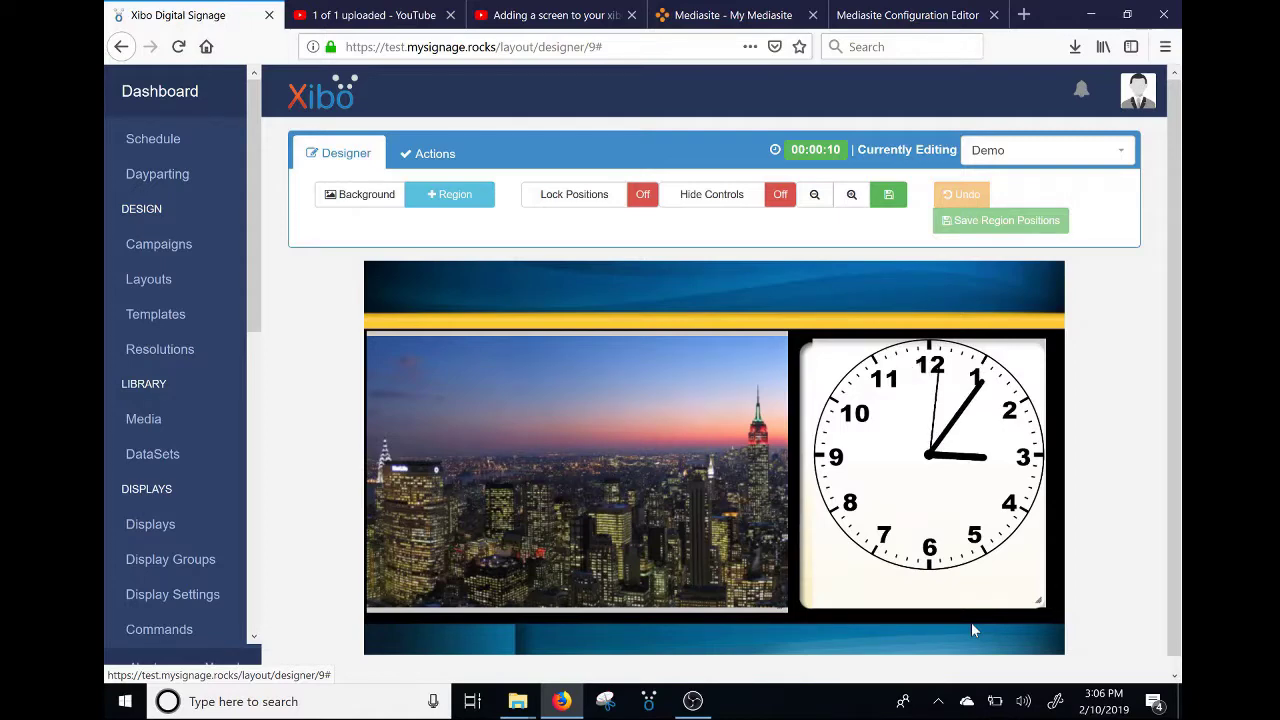
Step: Review the clock region's options for offset, size, exit transition, looping and layer, and save them without edits
mouse_move(1028, 357)
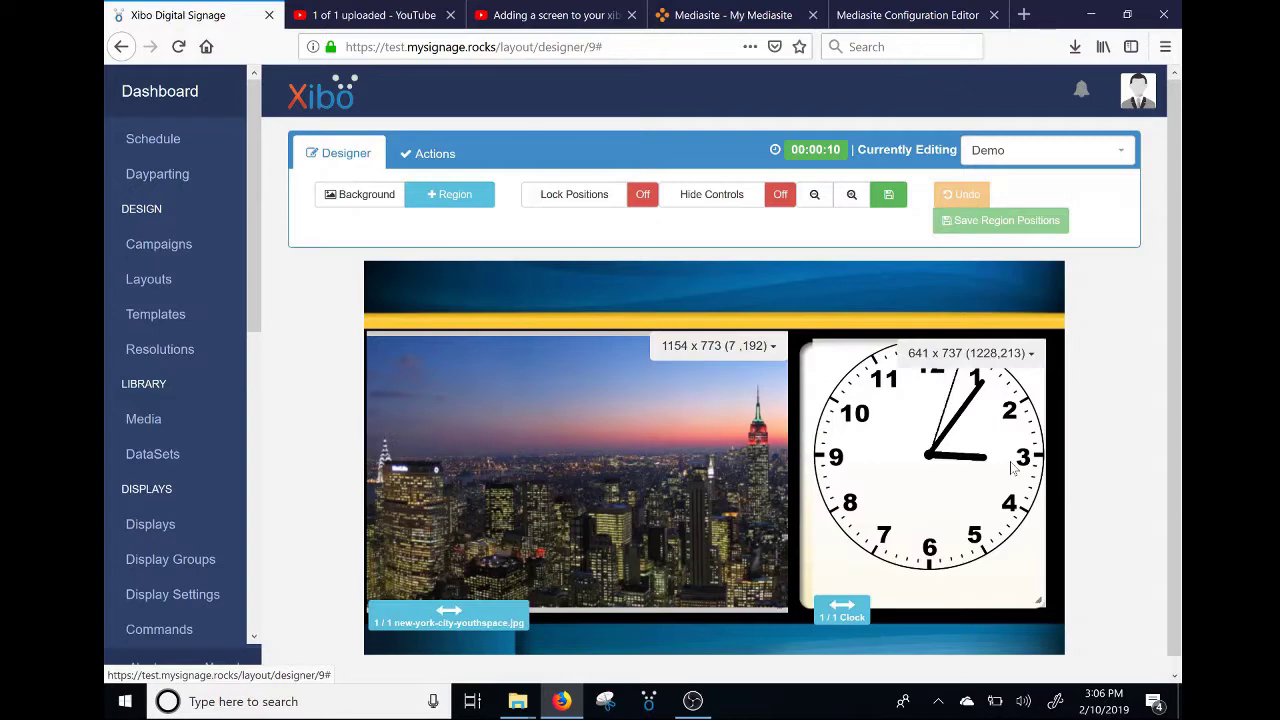
left_click(1030, 355)
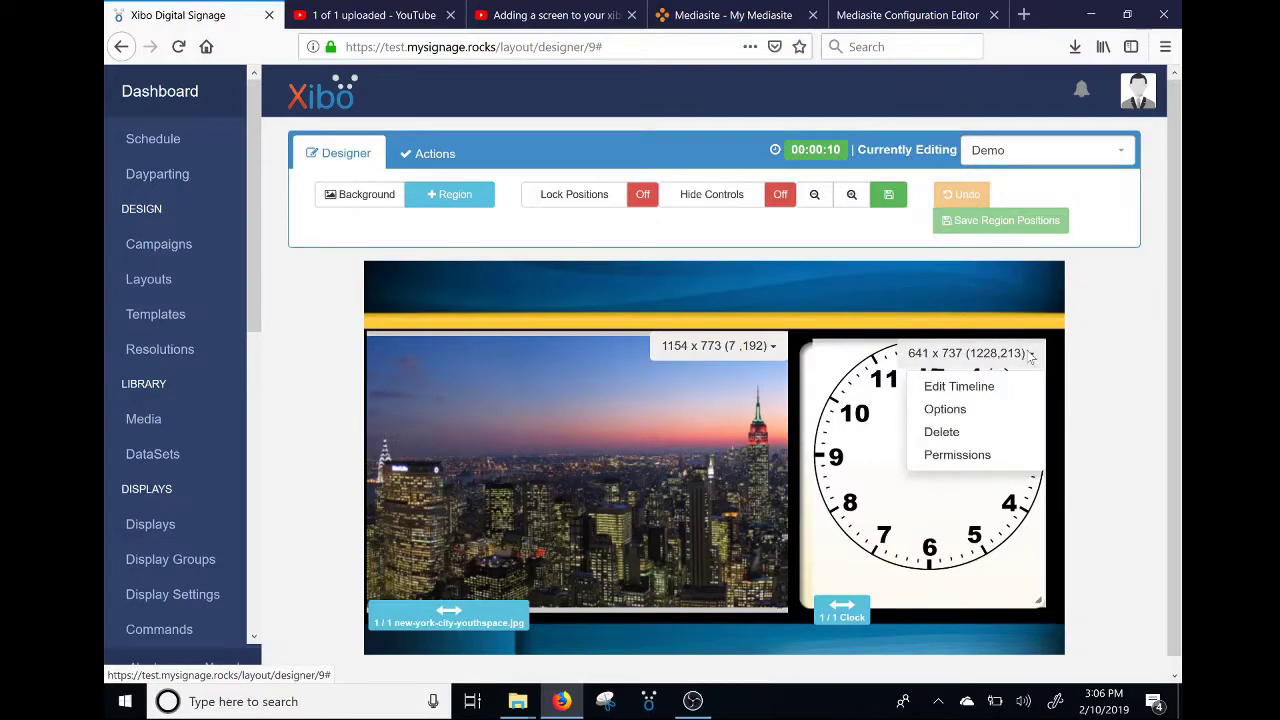
left_click(975, 409)
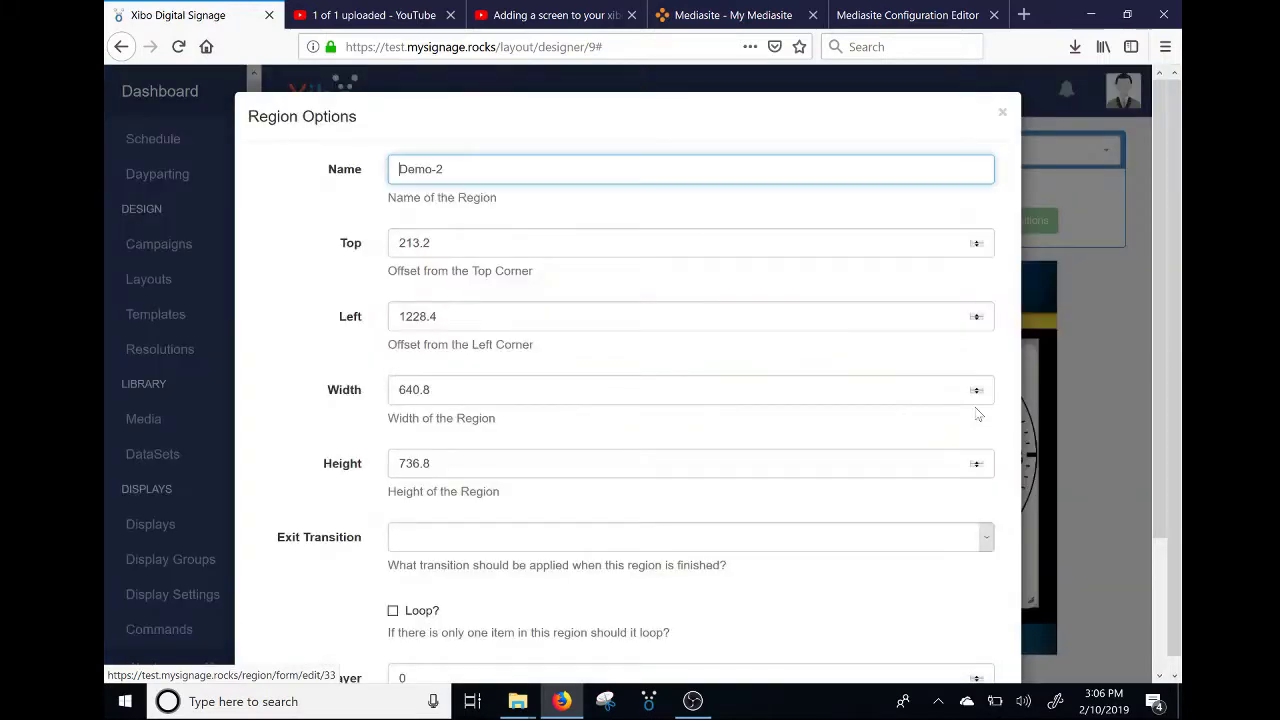
left_click(525, 245)
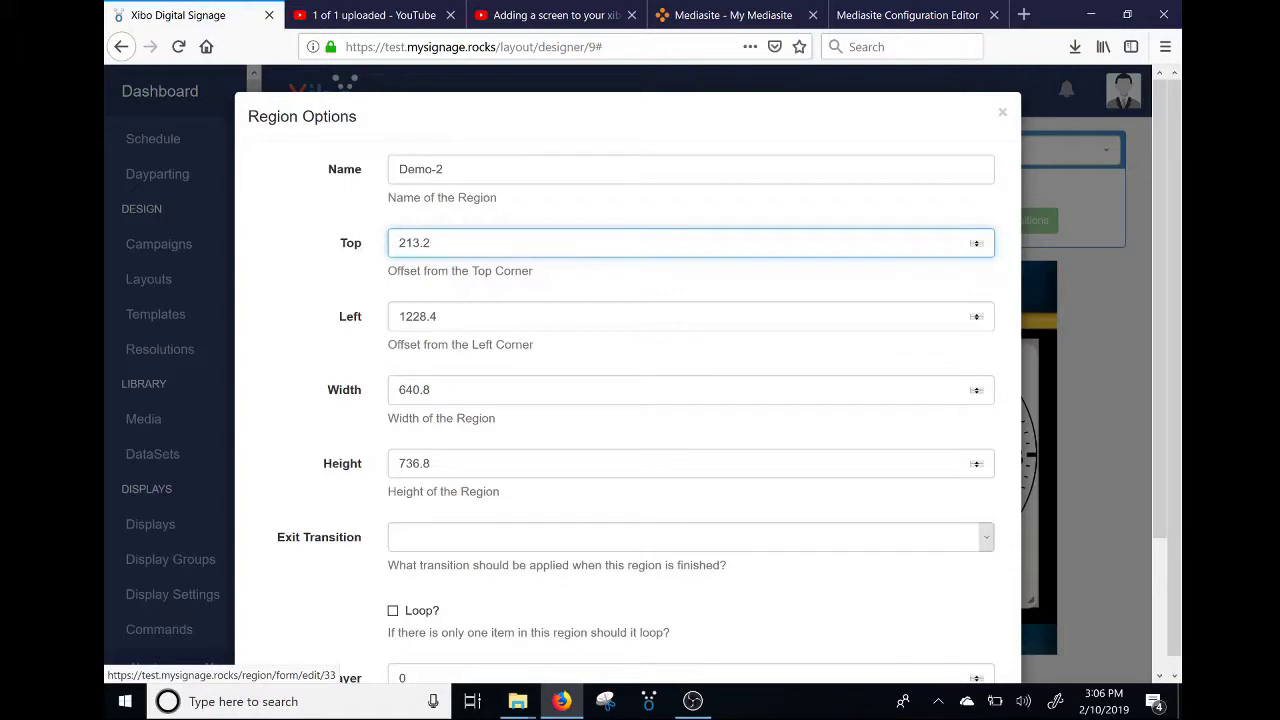
scroll(460, 477, "down", 2)
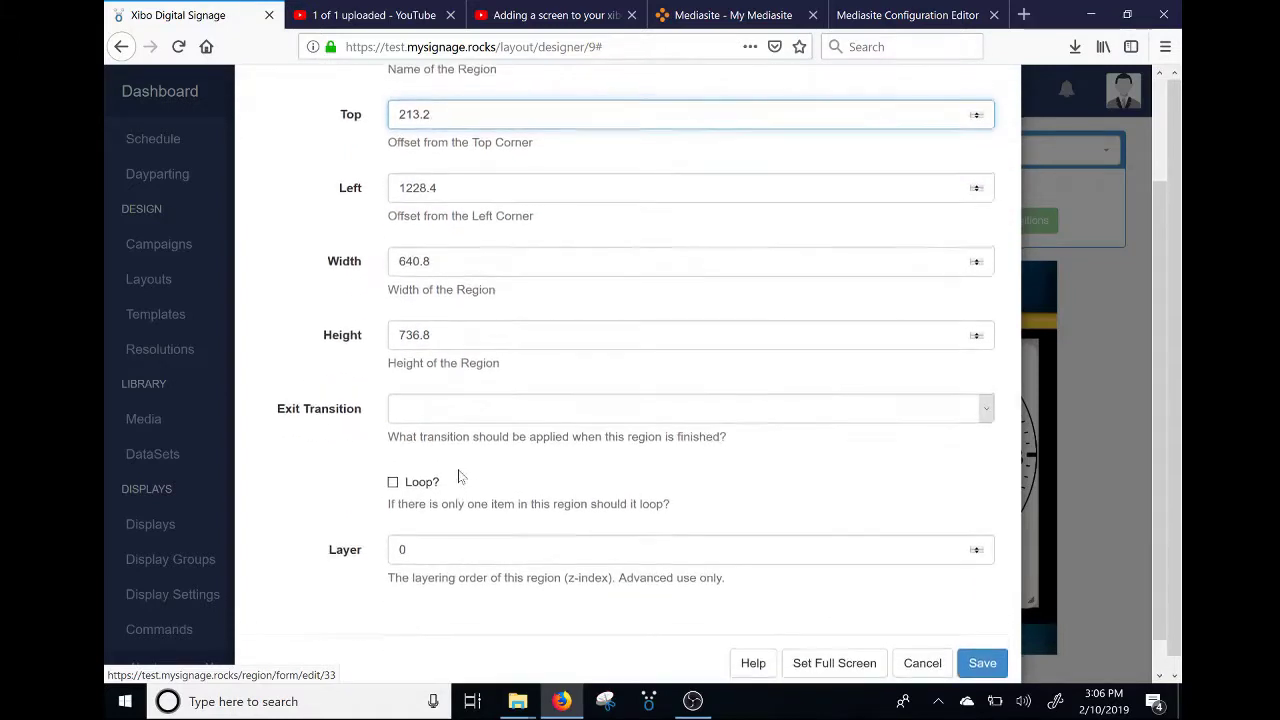
scroll(460, 477, "up", 1)
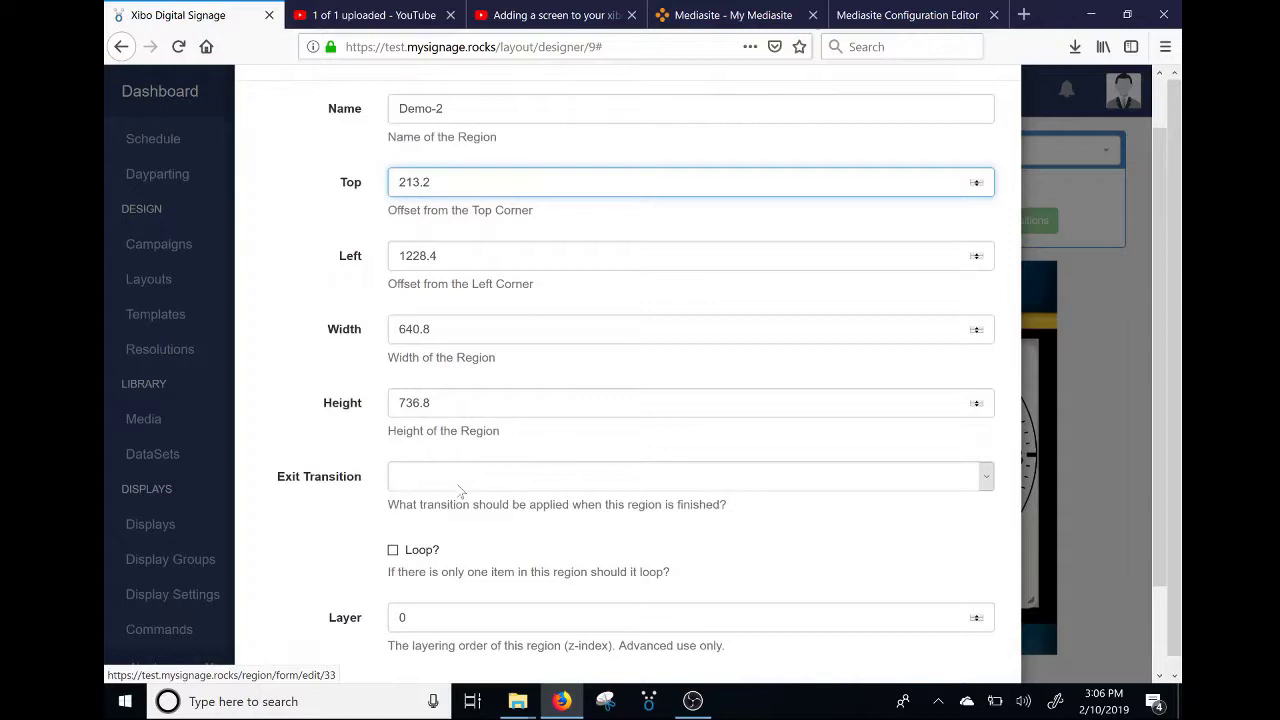
scroll(460, 477, "up", 1)
scroll(460, 477, "down", 3)
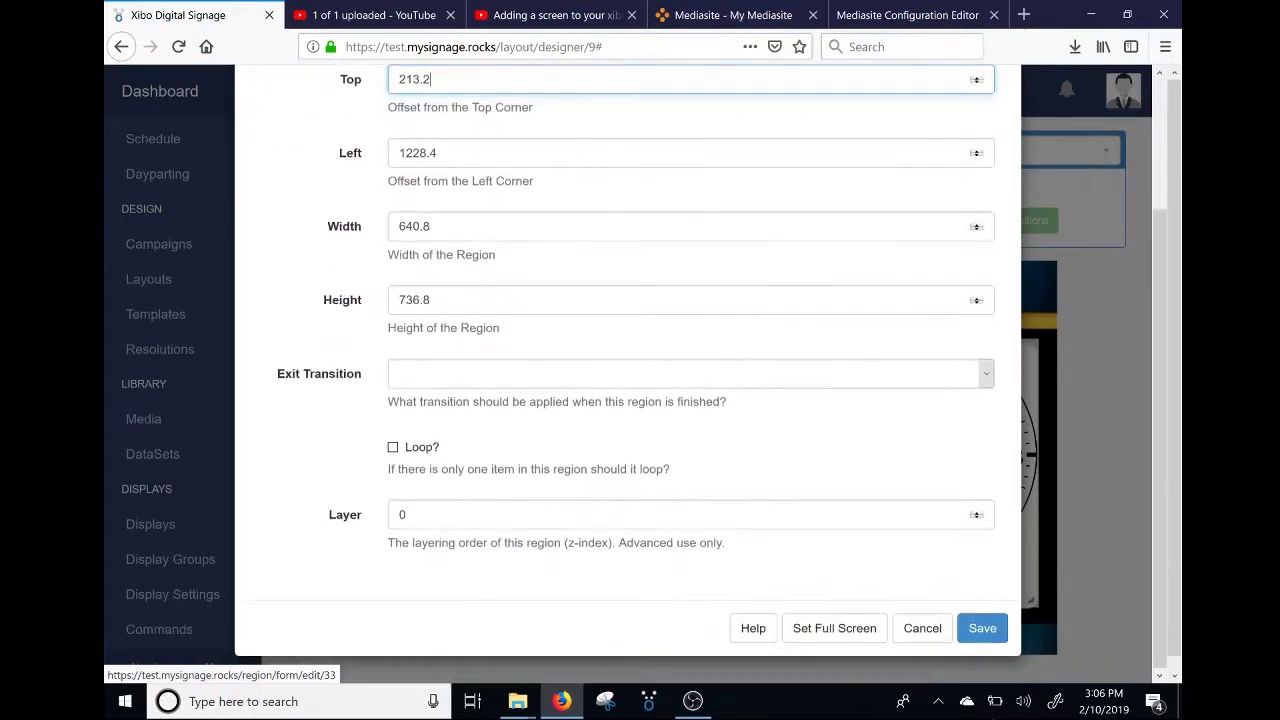
left_click(995, 636)
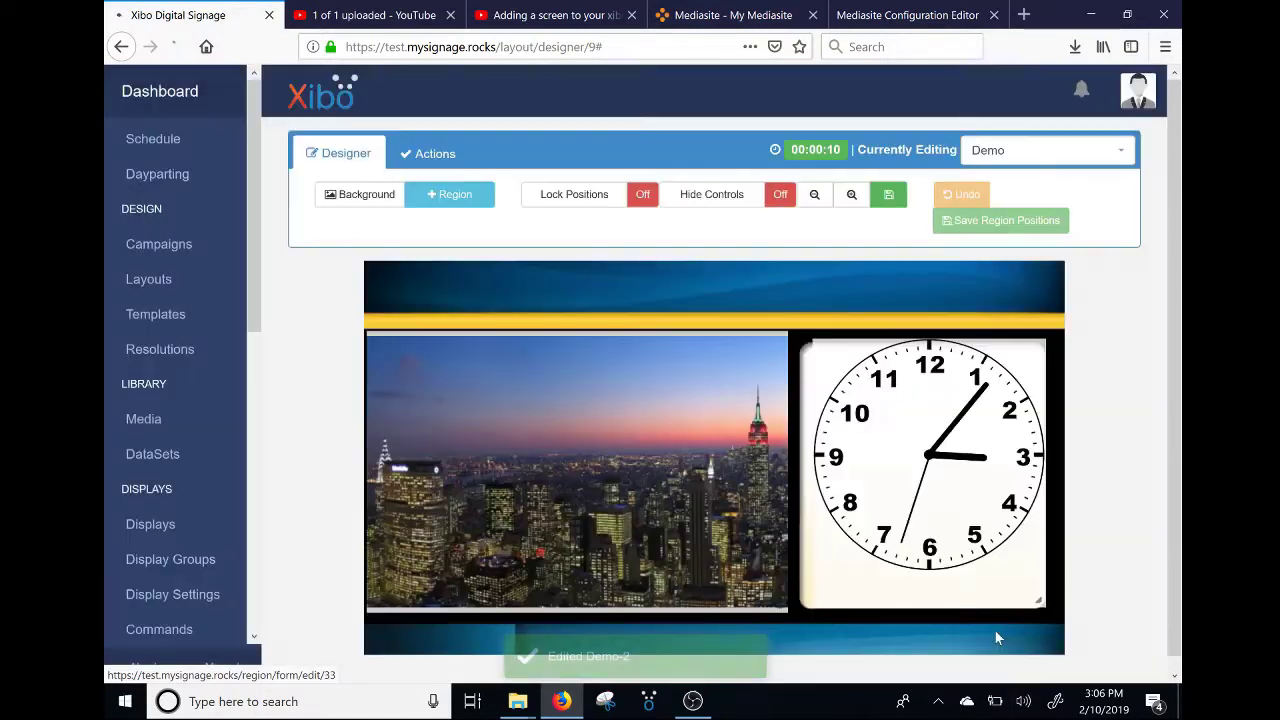